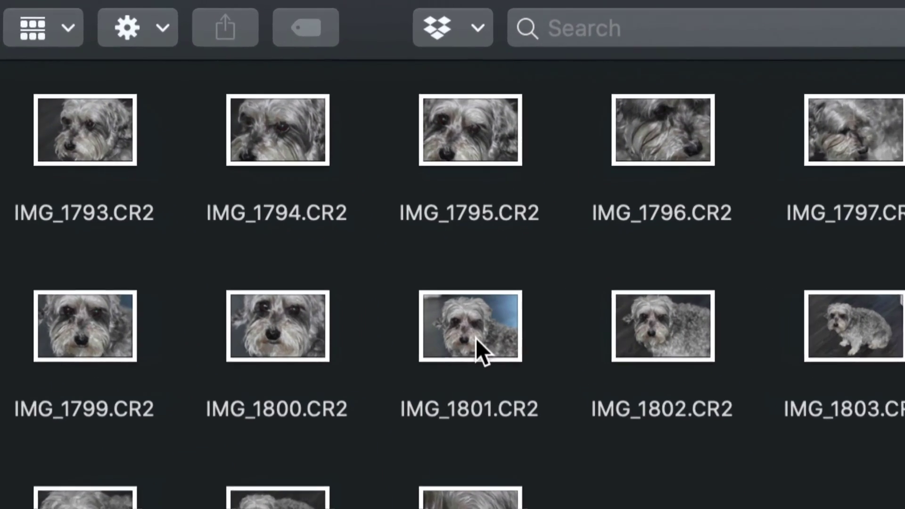
Open the raw photo IMG_1801.CR2 with Preview and shift its window away from the screen edge.
click(466, 326)
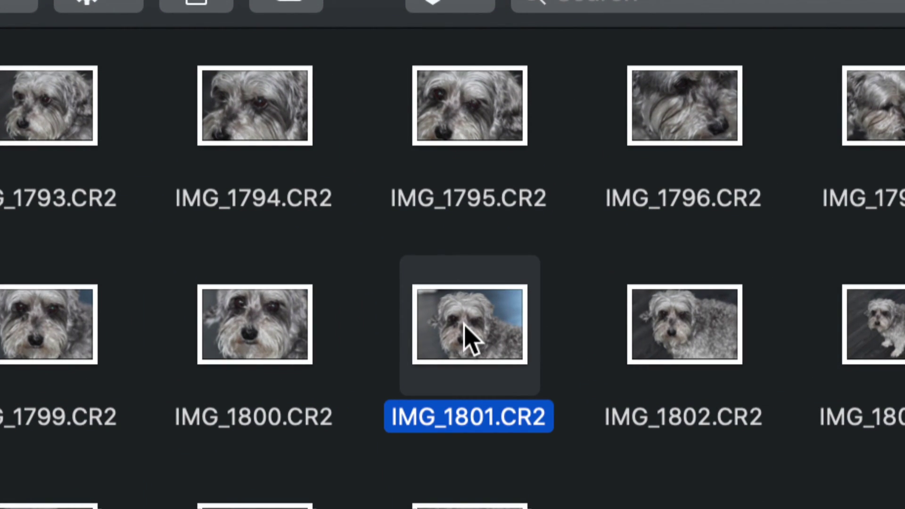
right_click(467, 337)
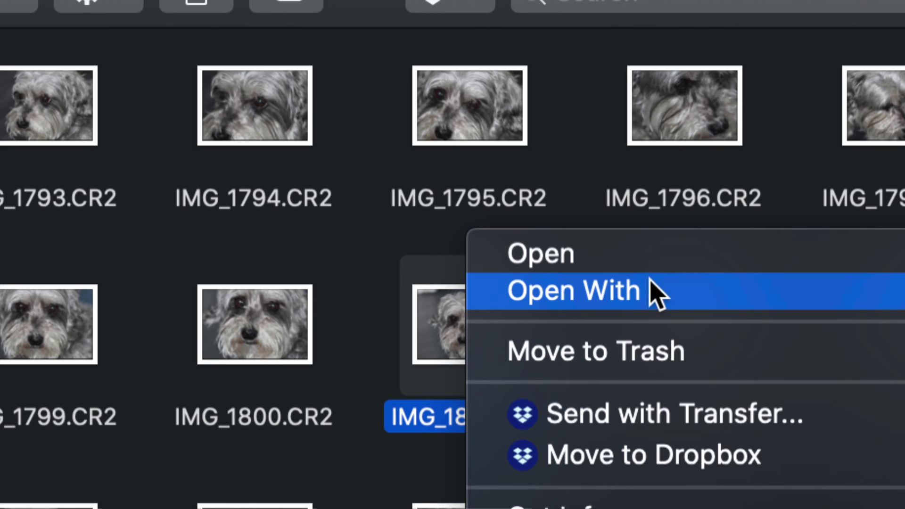
mouse_move(901, 315)
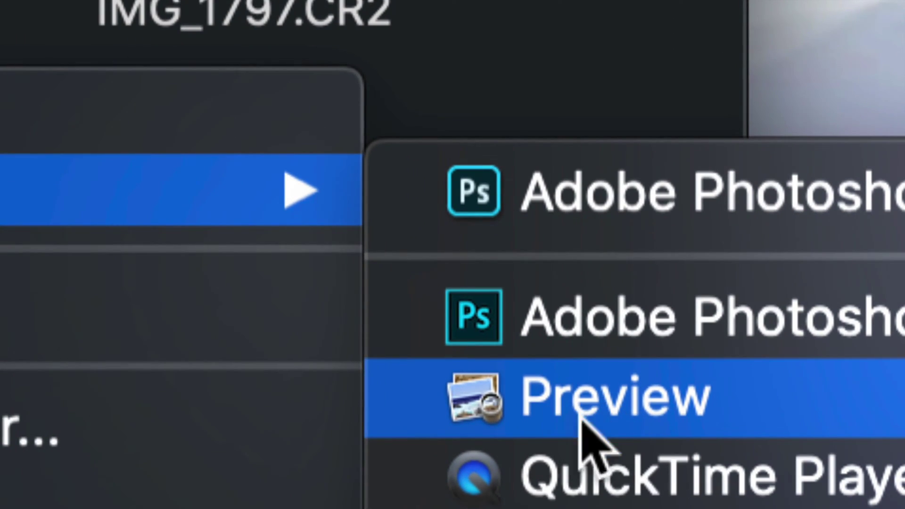
click(577, 412)
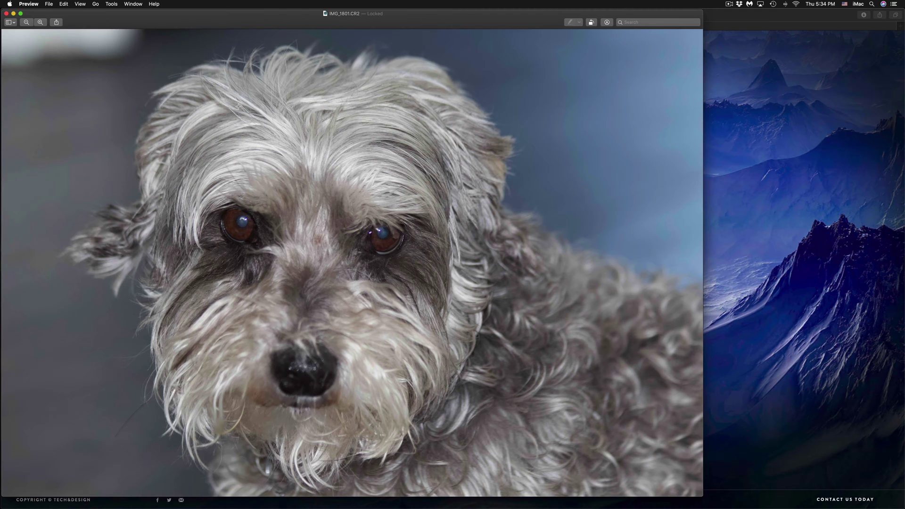
drag(127, 14, 225, 14)
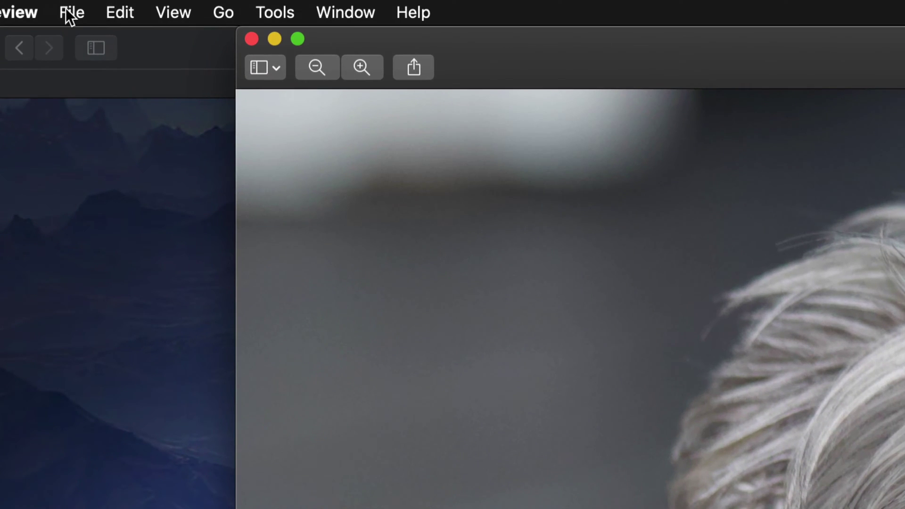
Start exporting the photo and create a new folder named "other" inside "untitled folder" as its destination.
click(55, 6)
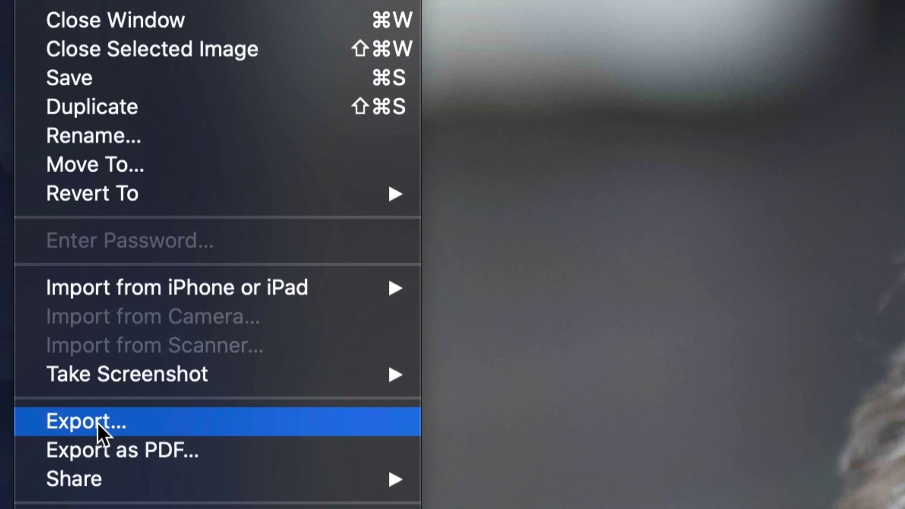
click(97, 421)
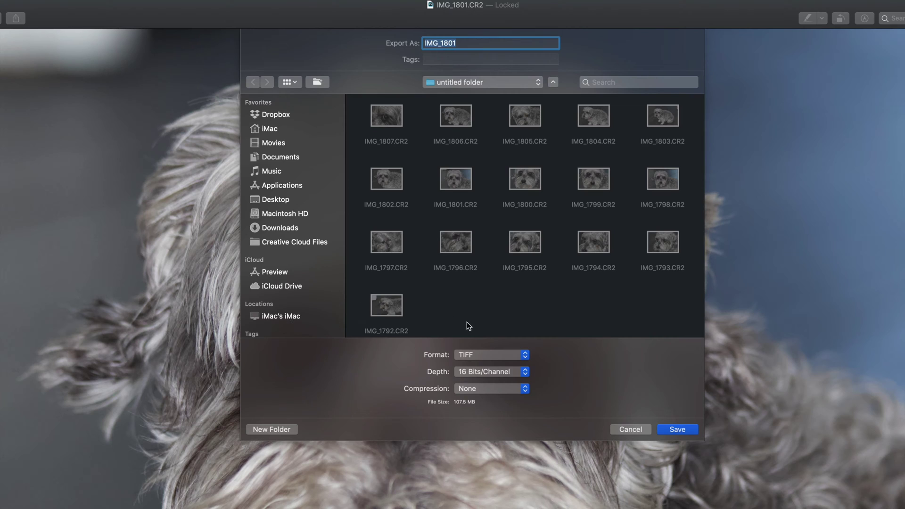
click(265, 430)
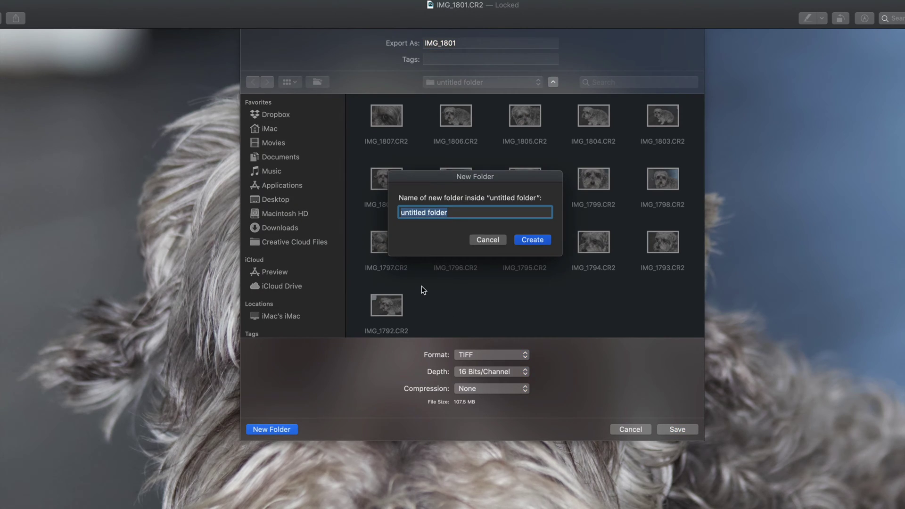
text(other)
click(541, 244)
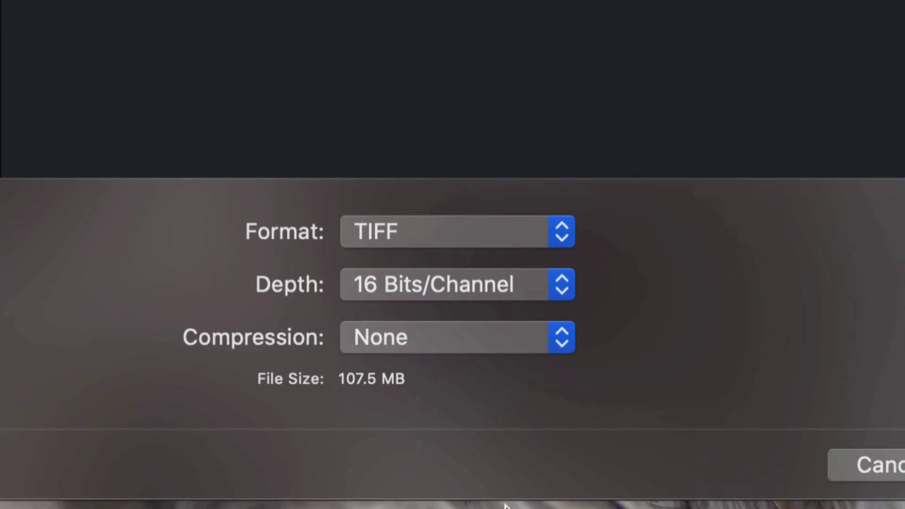
Export the photo as a JPEG at 8 Bits/Channel with quality set to Best, and save it.
click(561, 228)
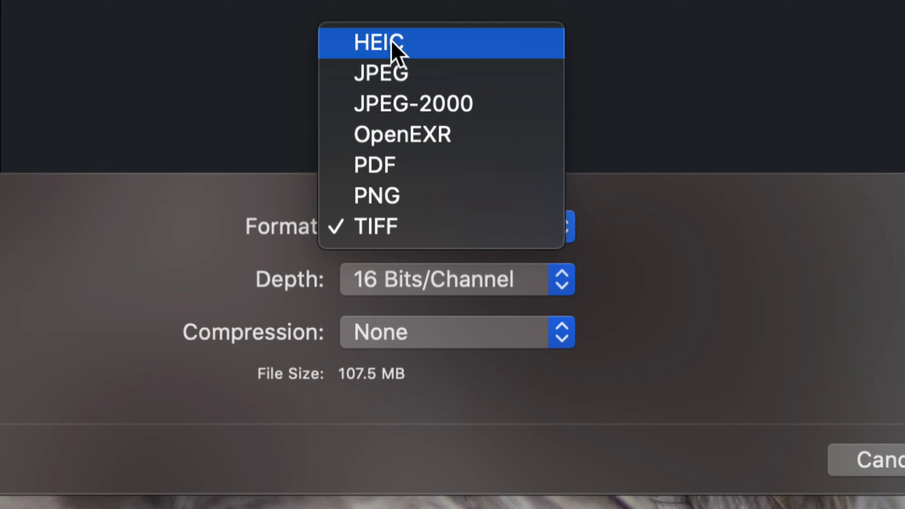
click(389, 73)
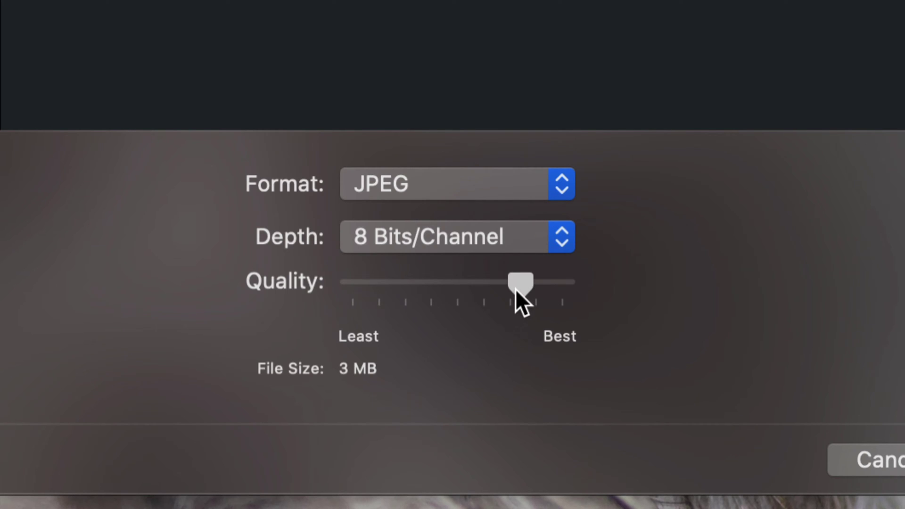
drag(518, 288, 578, 285)
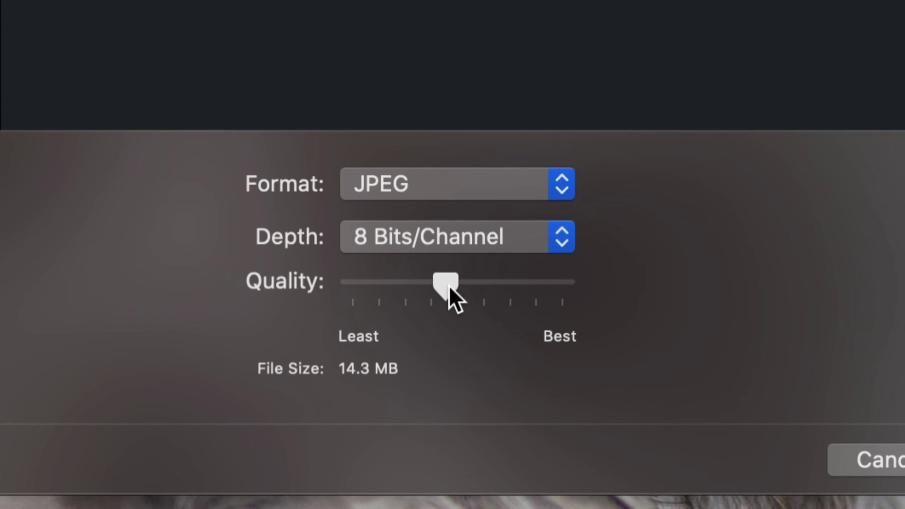
drag(406, 290, 579, 285)
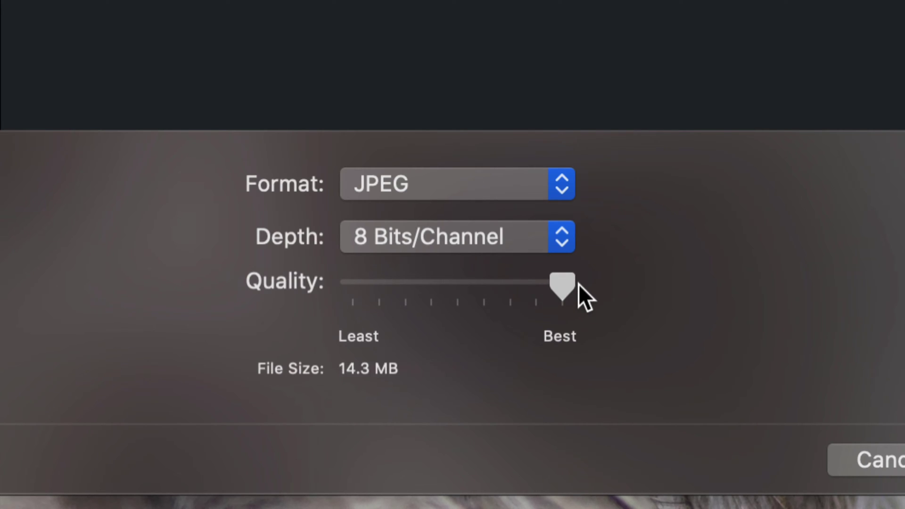
click(561, 241)
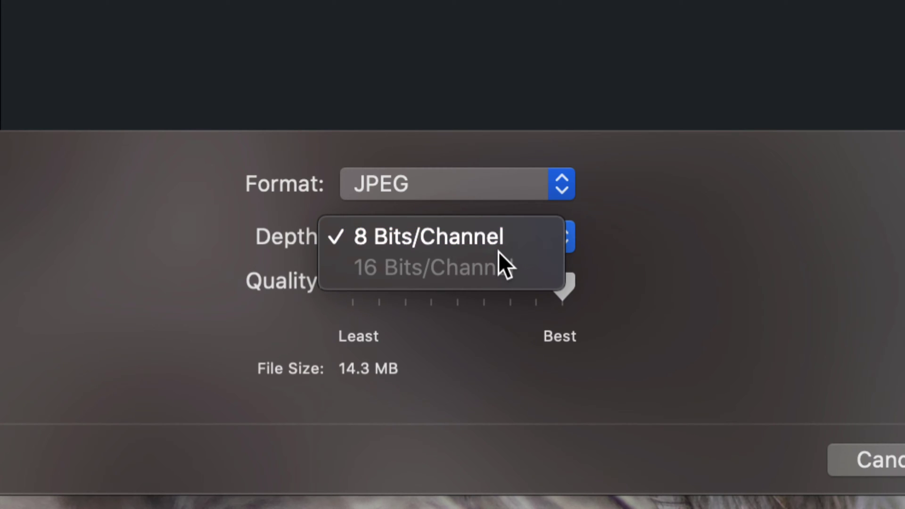
click(595, 249)
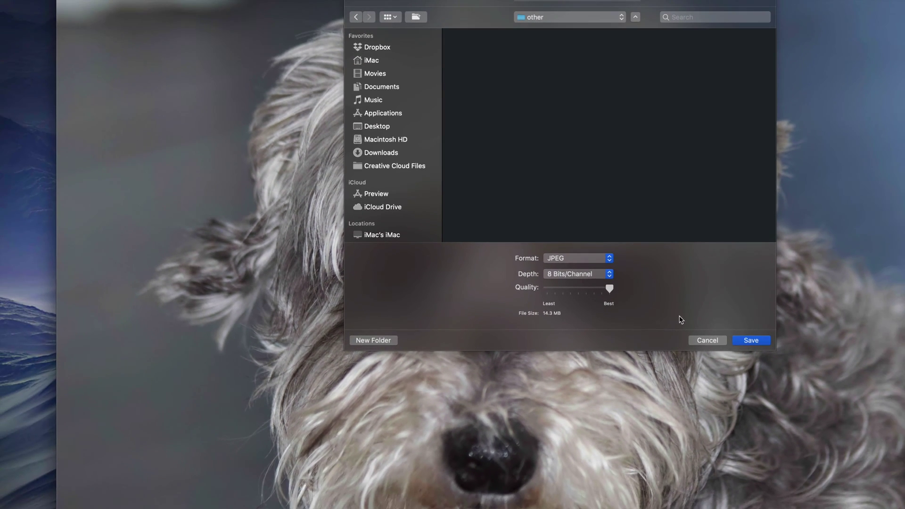
click(752, 340)
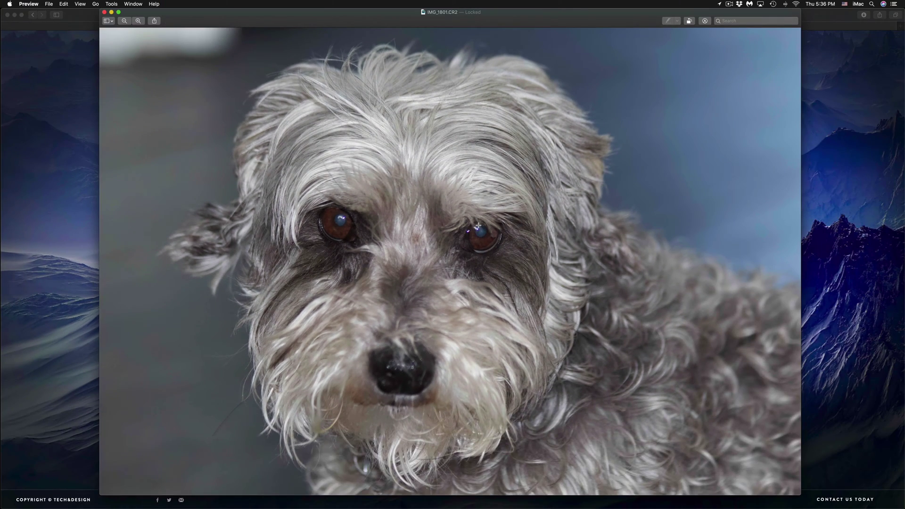
Switch to the Finder window and open the "other" folder containing the exported photo.
key(ctrl+Up)
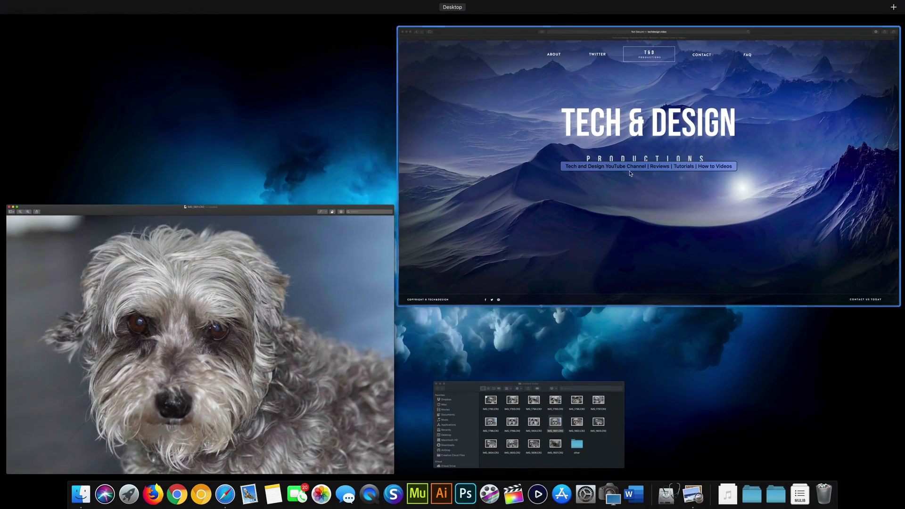
click(575, 415)
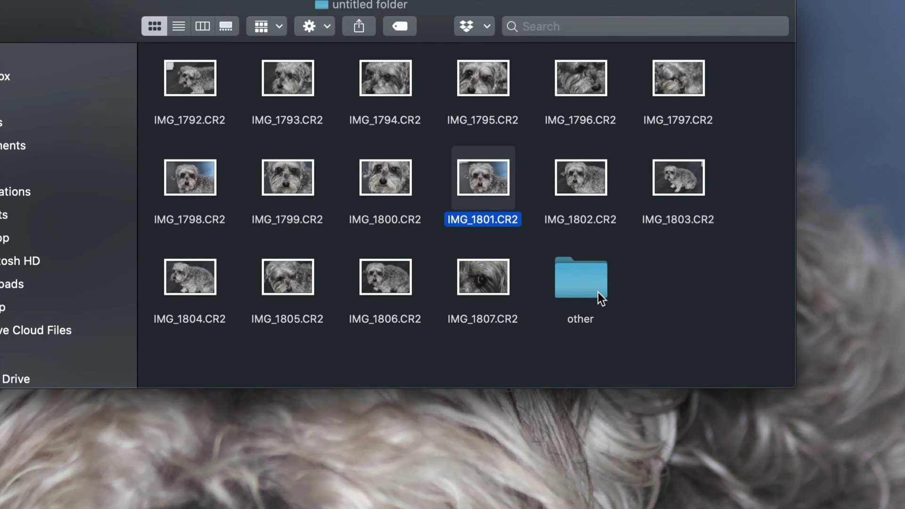
click(595, 280)
double_click(576, 278)
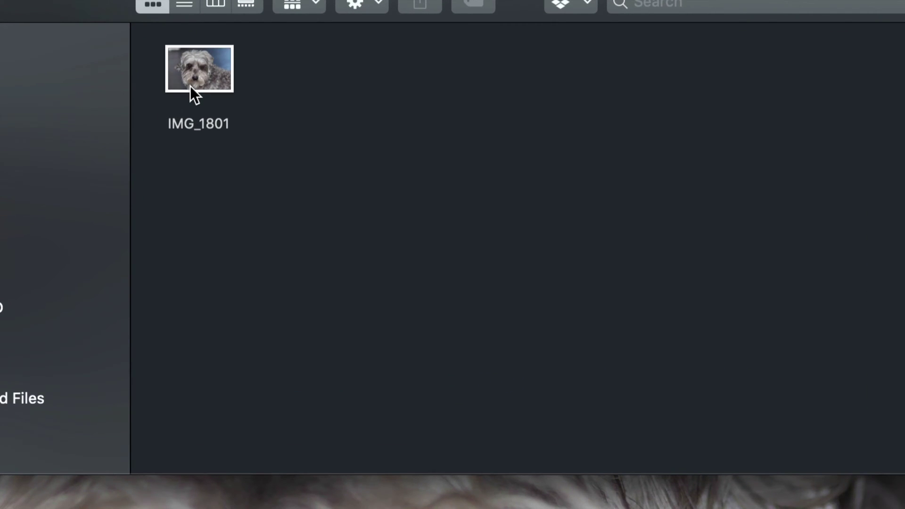
Inspect the exported IMG_1801 file's info, checking its kind, size, dimensions and camera details, and close the info window.
click(183, 91)
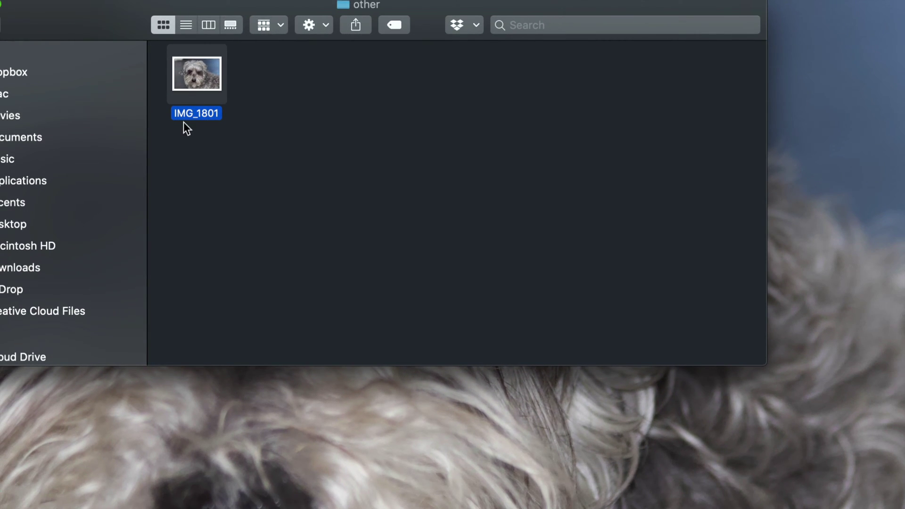
right_click(218, 87)
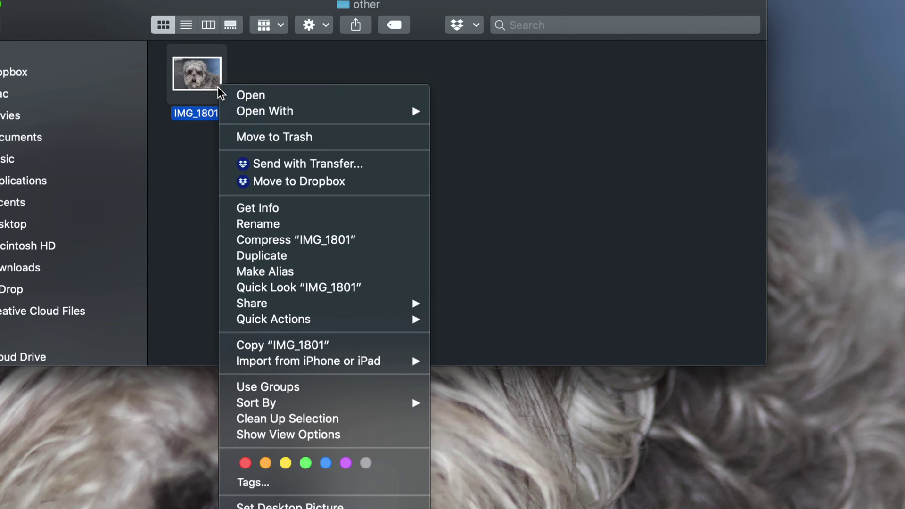
click(320, 211)
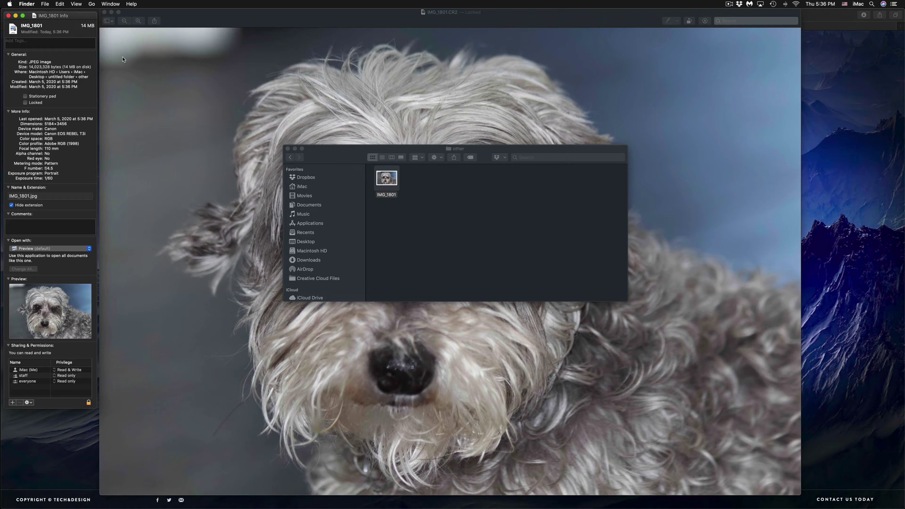
drag(53, 15, 380, 58)
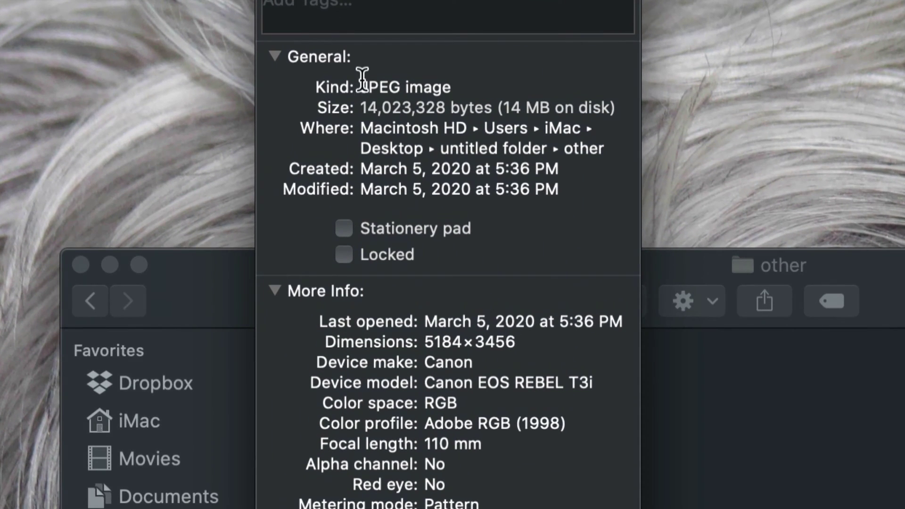
drag(349, 66, 386, 66)
drag(435, 86, 361, 87)
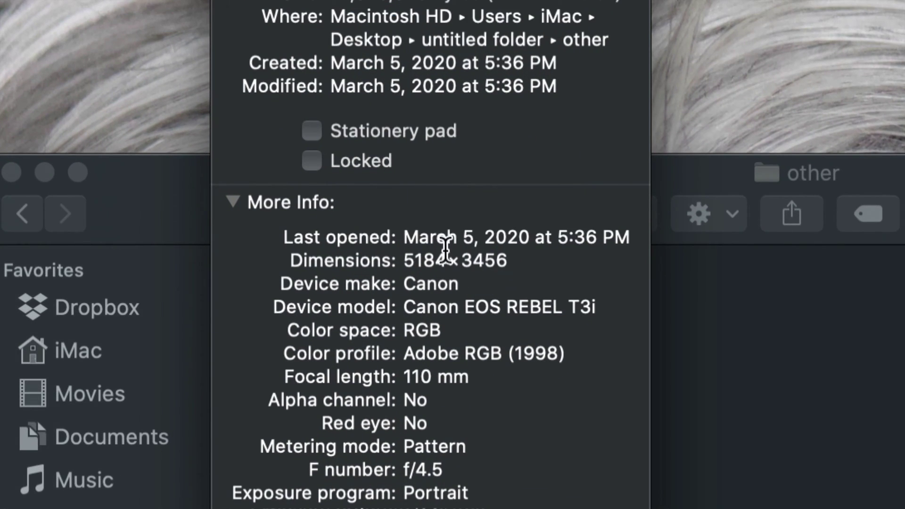
drag(417, 246, 478, 339)
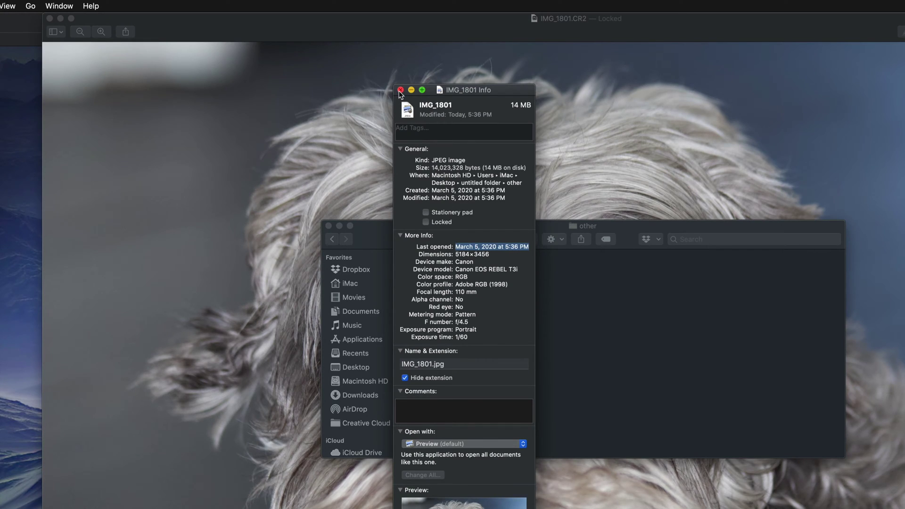
click(400, 90)
right_click(538, 363)
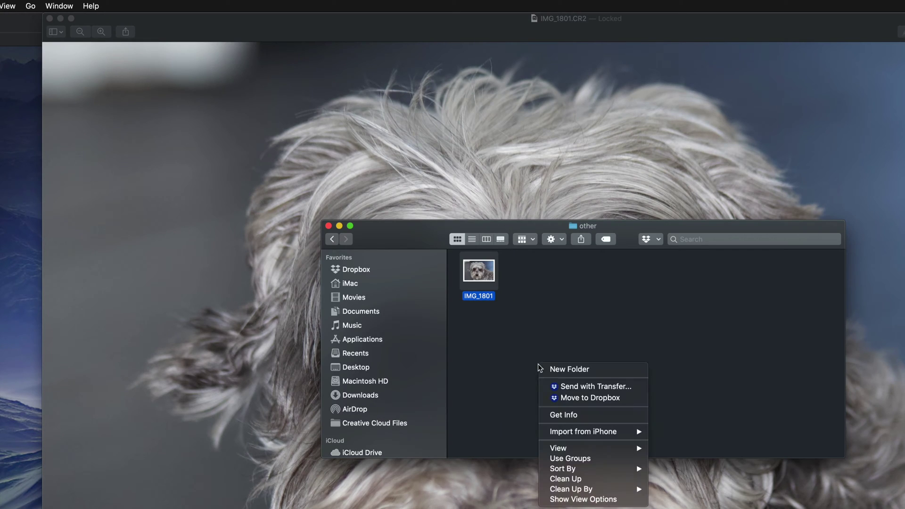
click(473, 337)
click(594, 320)
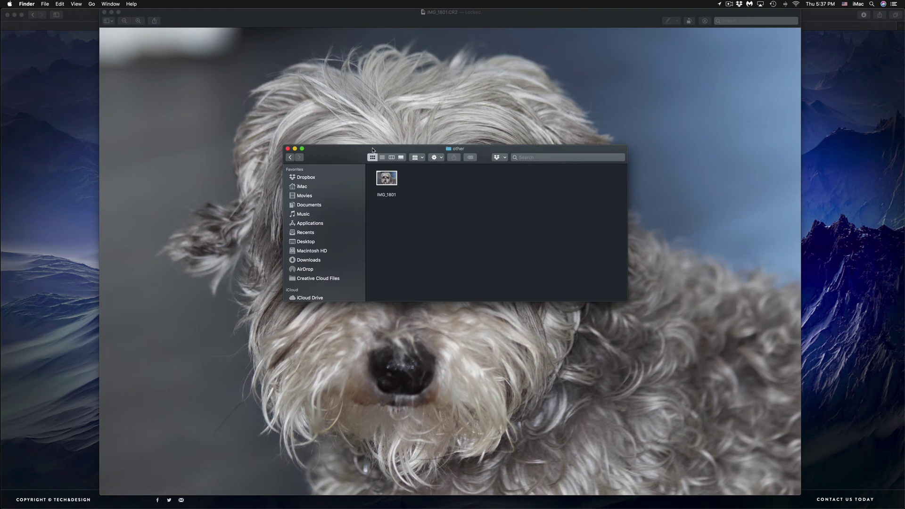
Go back to the "untitled folder" with the raw files and close the Preview window of IMG_1801.CR2.
click(291, 158)
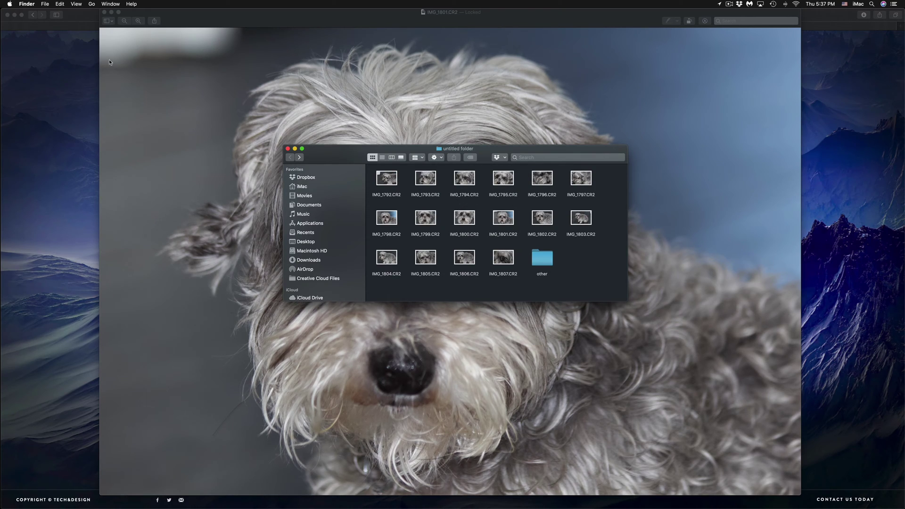
click(105, 13)
click(104, 13)
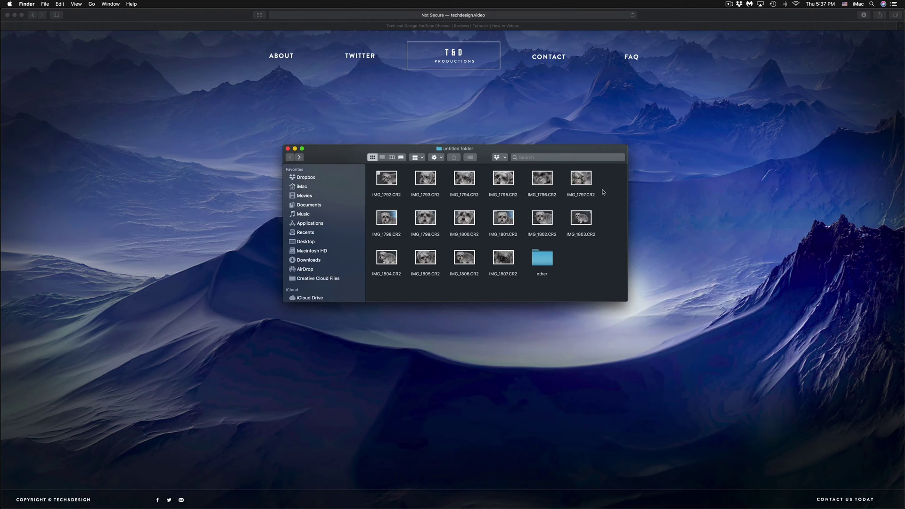
Select all the raw photos from IMG_1792.CR2 to IMG_1807.CR2, leaving out the "other" folder, and open them together in Preview.
drag(614, 169, 386, 231)
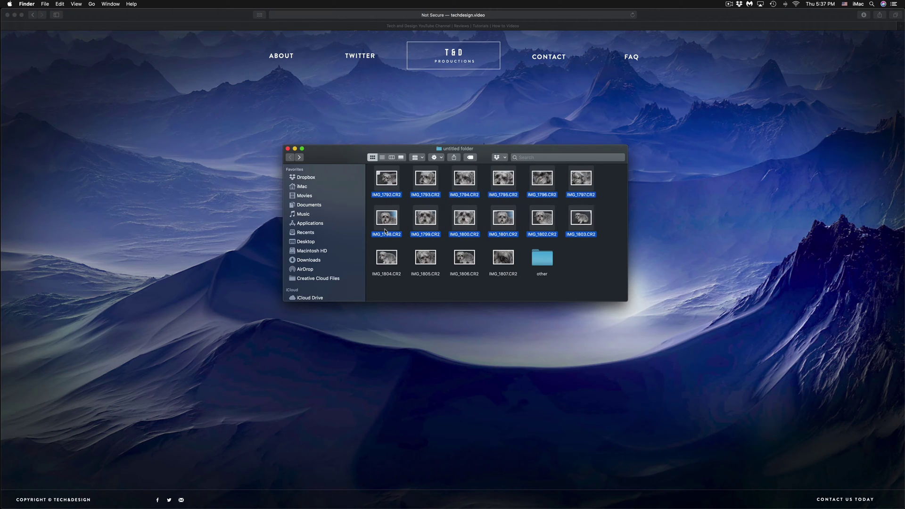
super+click(392, 258)
super+click(434, 261)
super+click(469, 260)
super+click(495, 260)
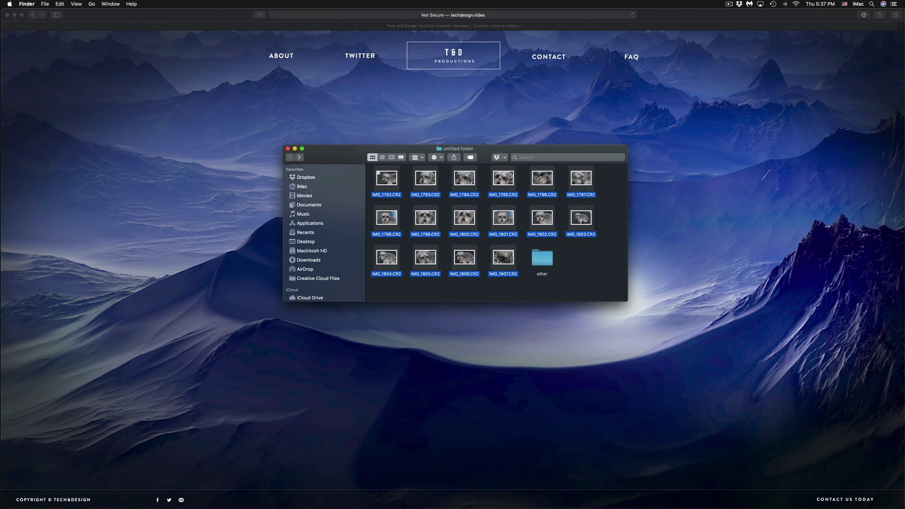
right_click(496, 215)
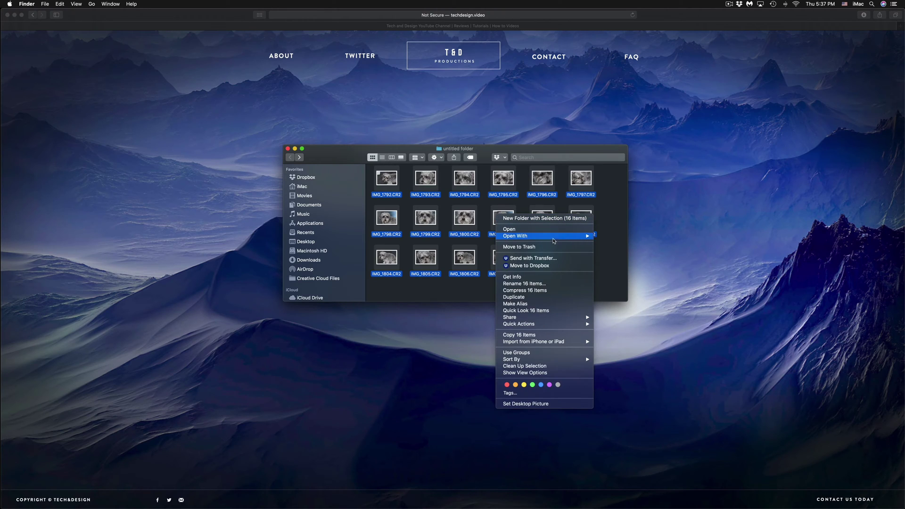
mouse_move(553, 241)
click(640, 258)
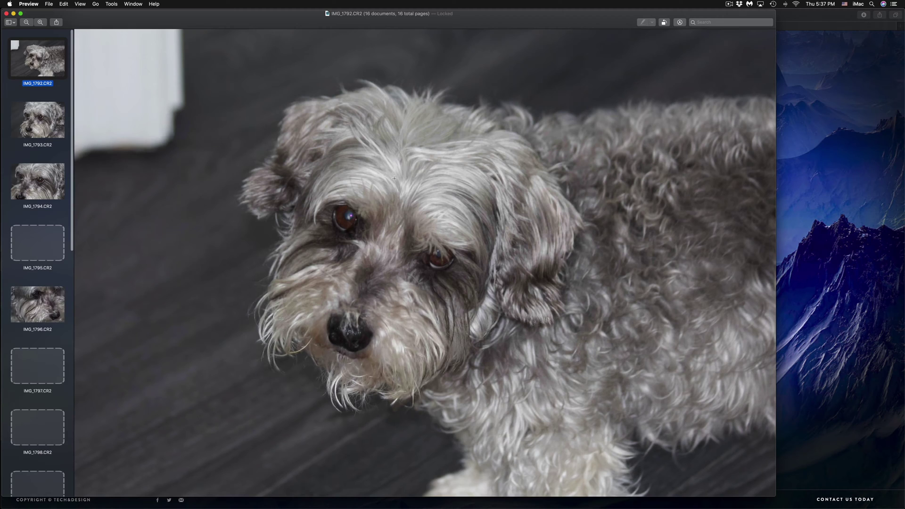
Select all the opened photos from IMG_1792.CR2 through IMG_1807.CR2 in the thumbnail list.
scroll(44, 125, down, 15)
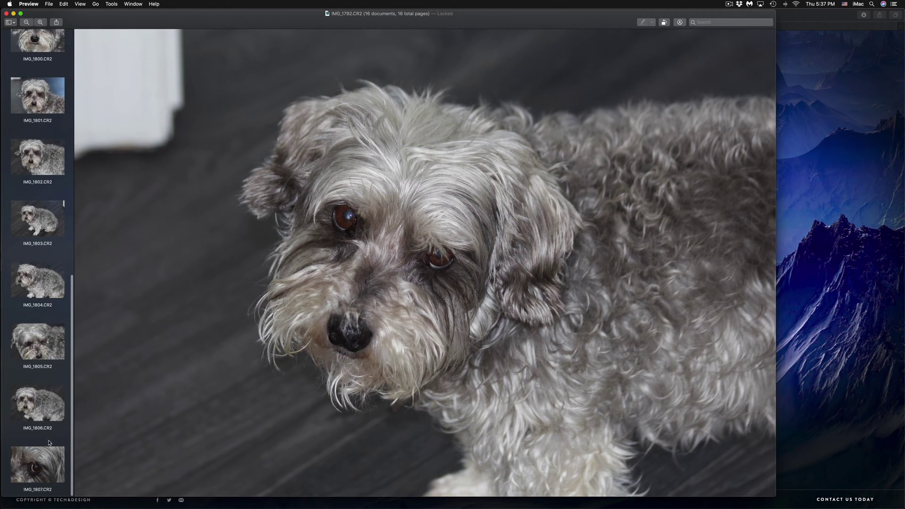
shift+click(46, 457)
scroll(40, 380, up, 10)
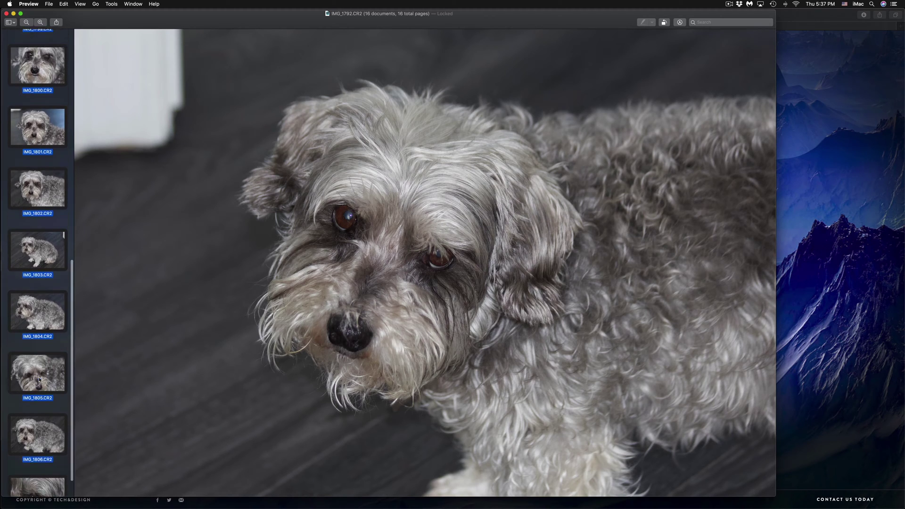
Export all selected raw photos to the "other" folder as JPEG at 8 Bits/Channel with the quality set to Best.
scroll(40, 380, up, 3)
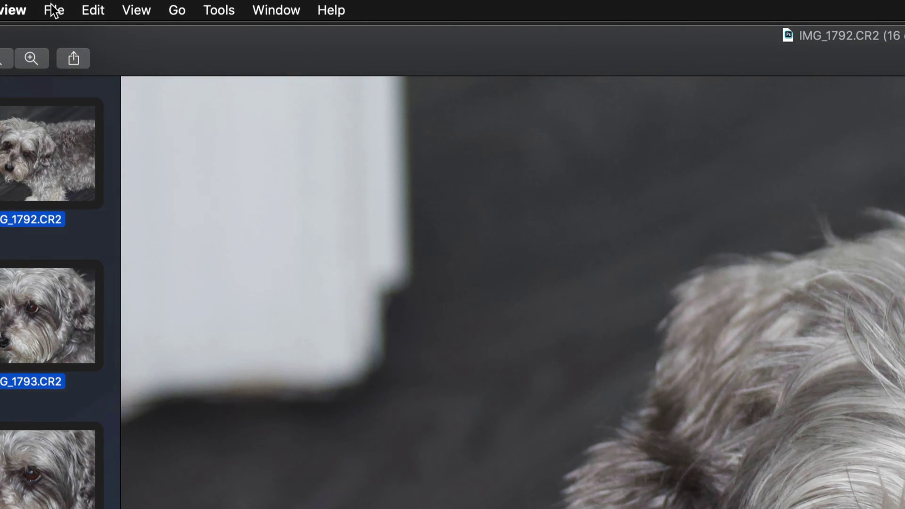
click(54, 10)
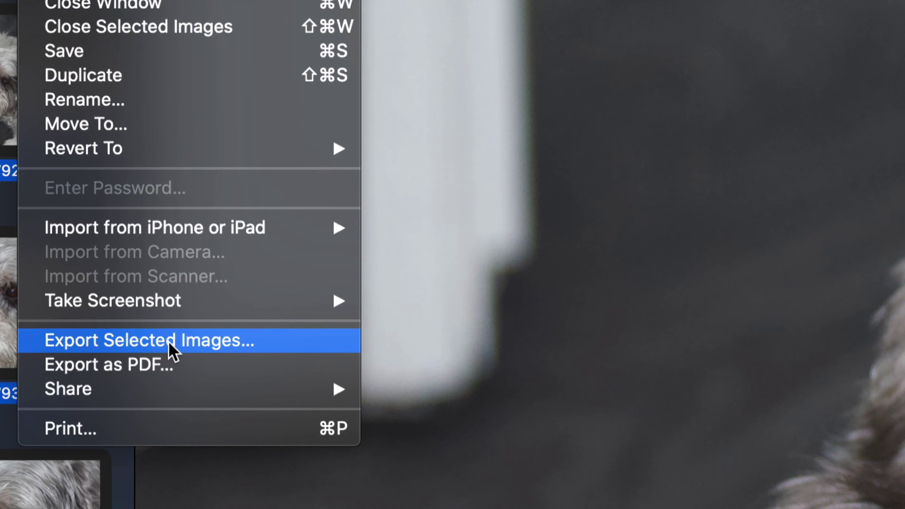
click(169, 341)
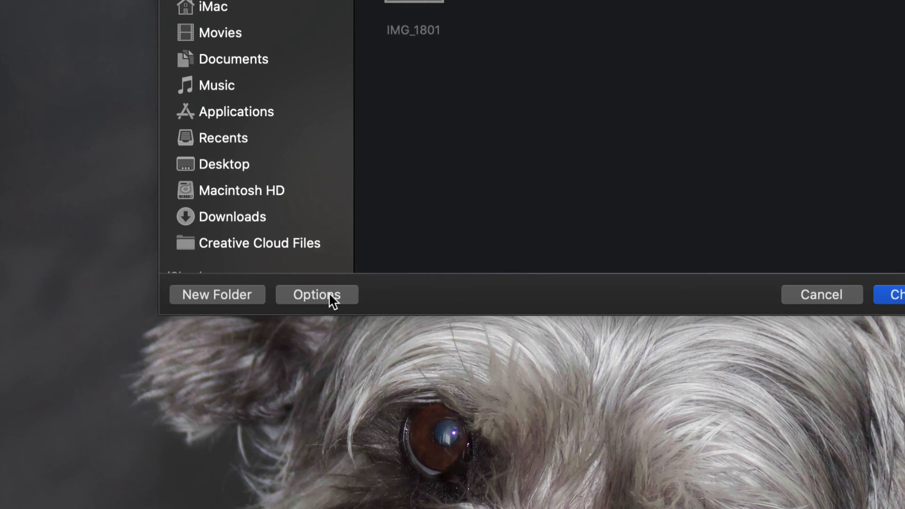
click(331, 293)
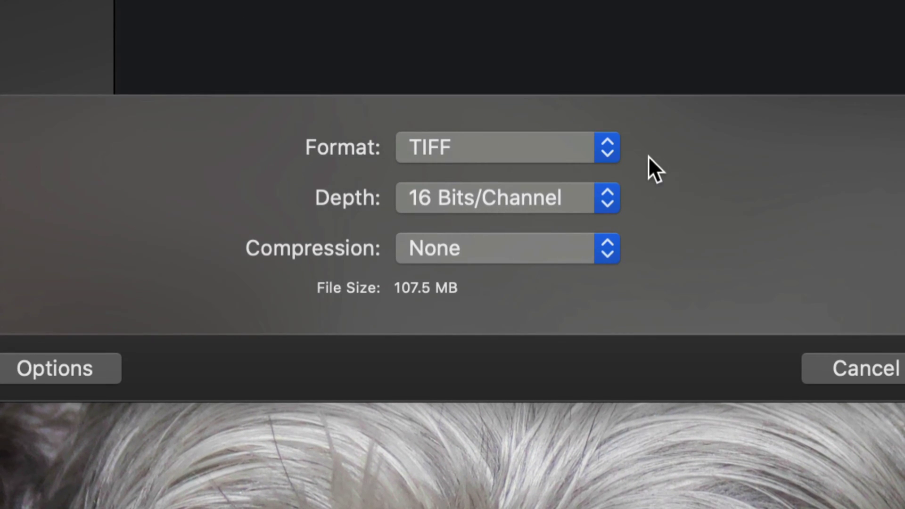
click(605, 148)
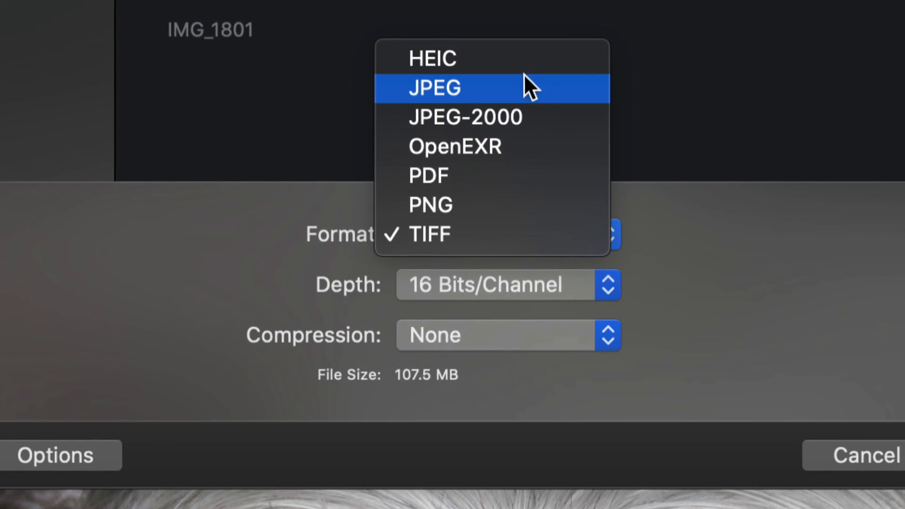
click(521, 78)
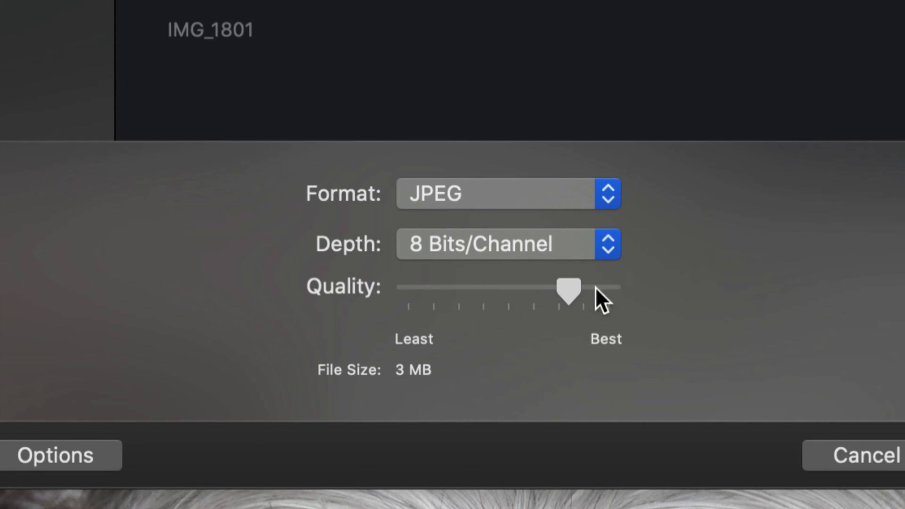
drag(575, 288, 666, 295)
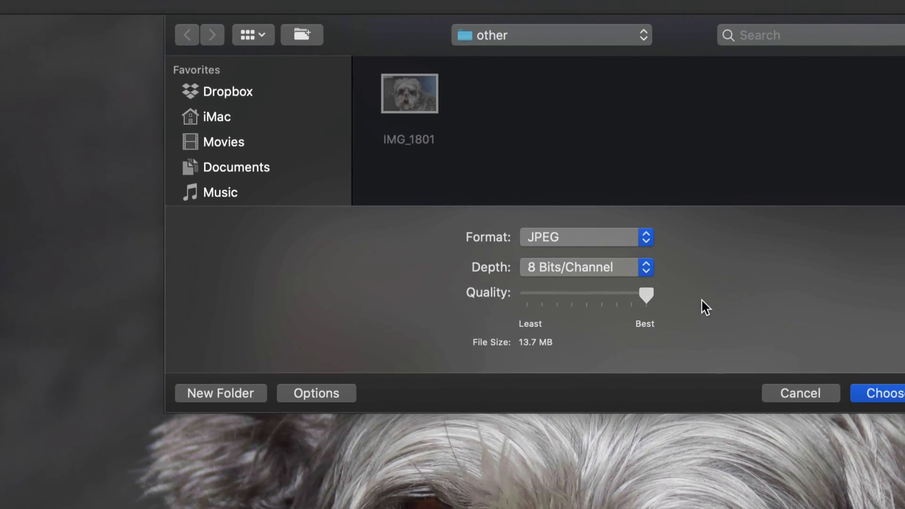
click(877, 387)
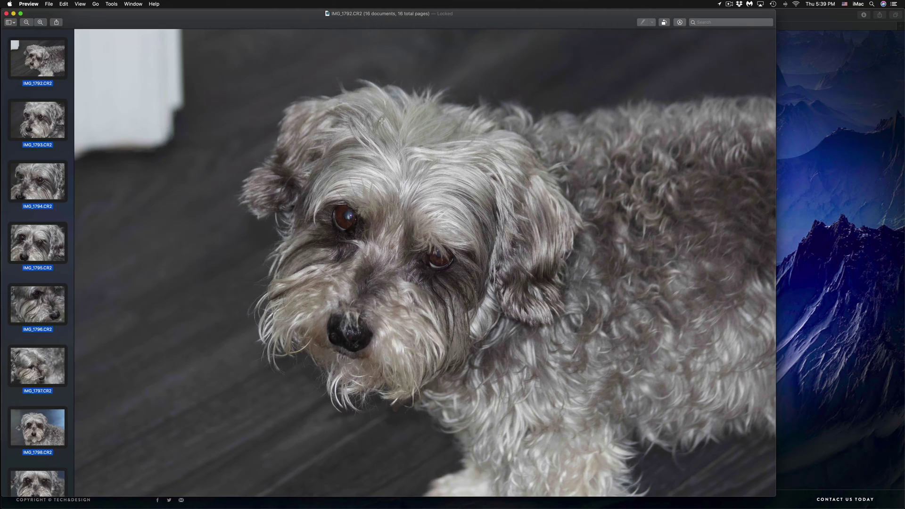
Open the "other" folder in Finder, check the exported JPEG files, and return to "untitled folder".
key(ctrl+Up)
click(371, 66)
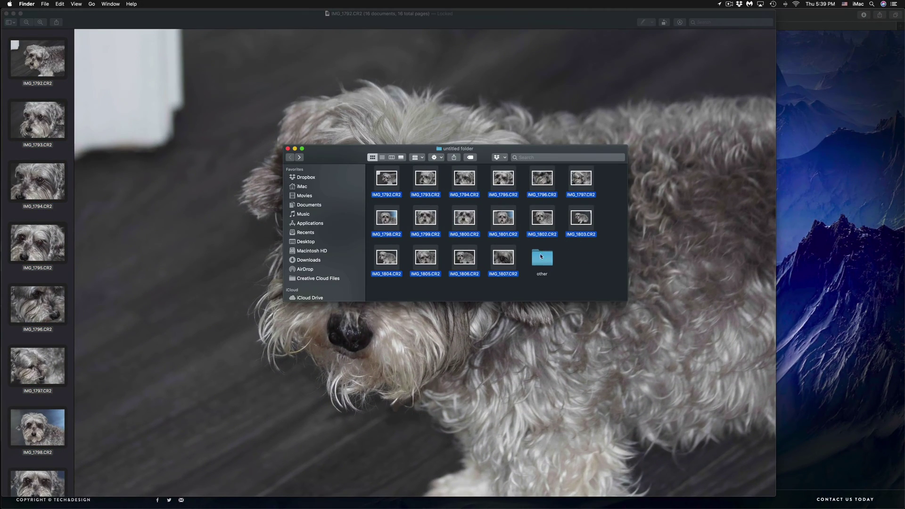
double_click(542, 255)
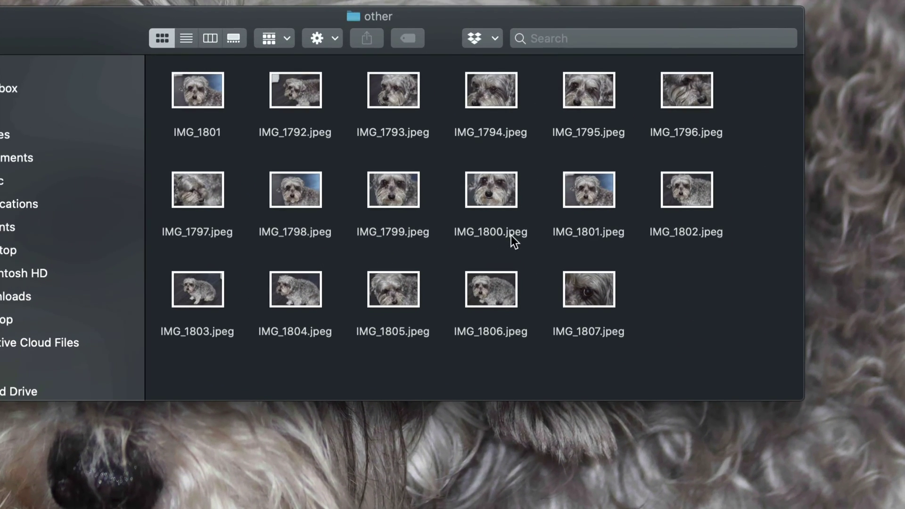
click(609, 330)
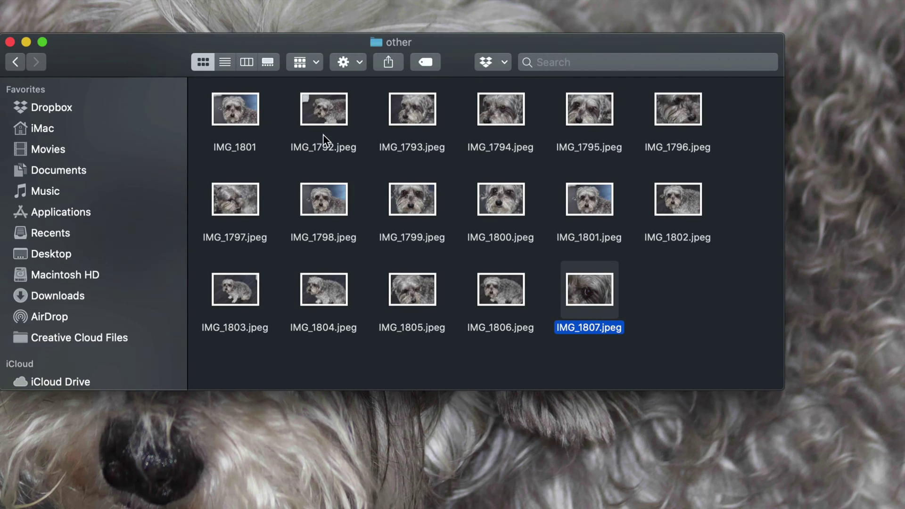
drag(106, 66, 174, 58)
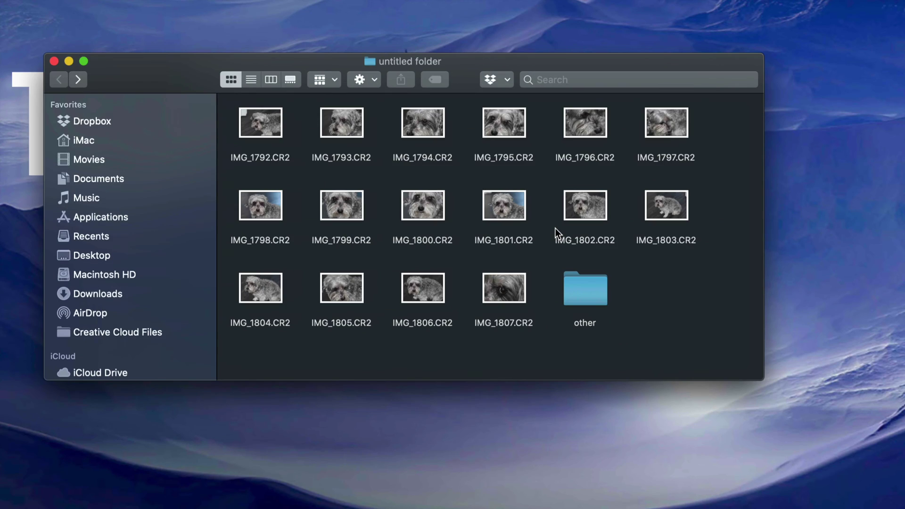
Open the raw photo IMG_1793.CR2 from "untitled folder" in Preview.
right_click(348, 122)
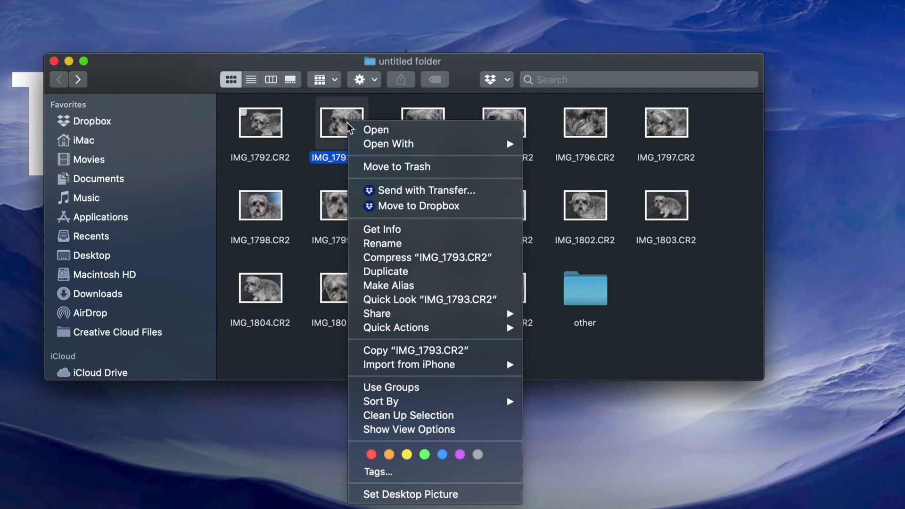
mouse_move(409, 147)
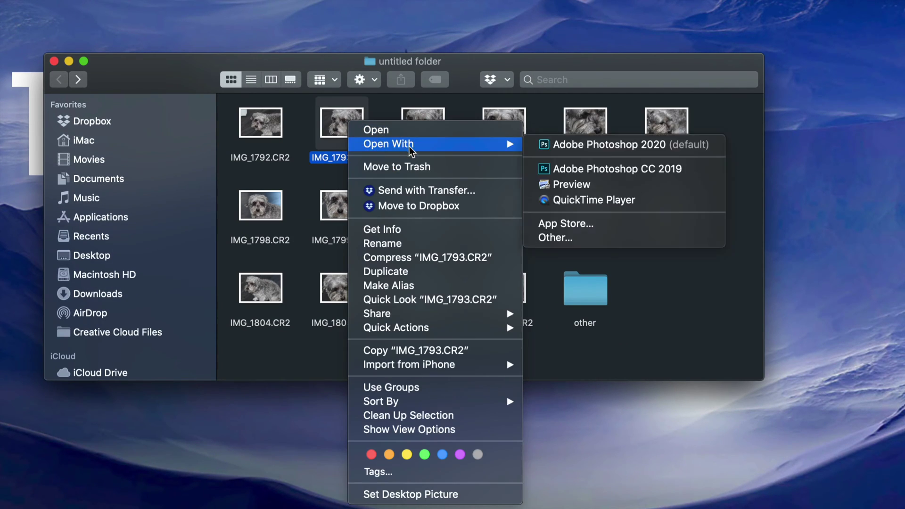
click(639, 186)
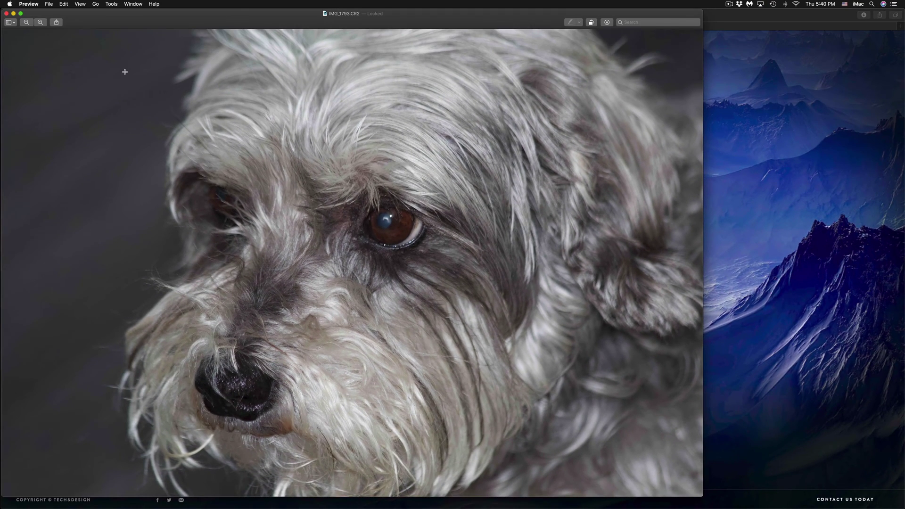
Export IMG_1793.CR2 to the "other" folder as a PNG at 16 Bits/Channel.
click(48, 4)
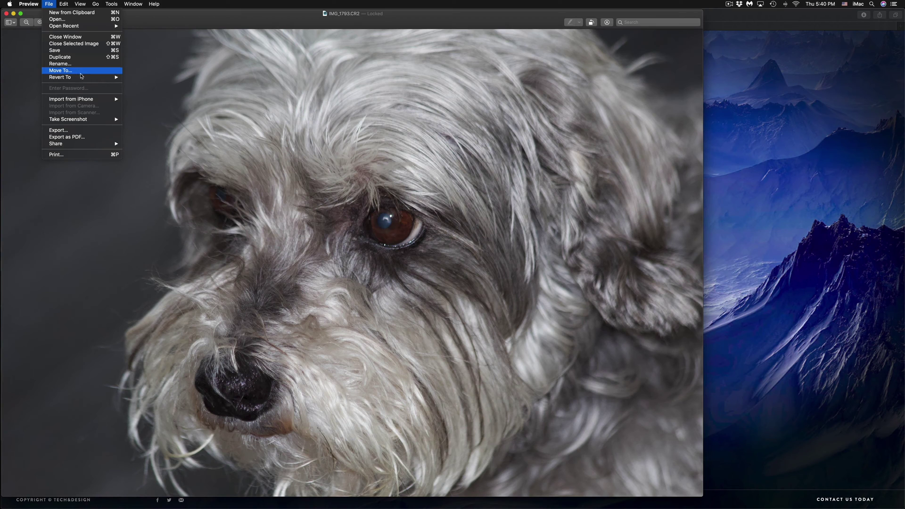
click(85, 129)
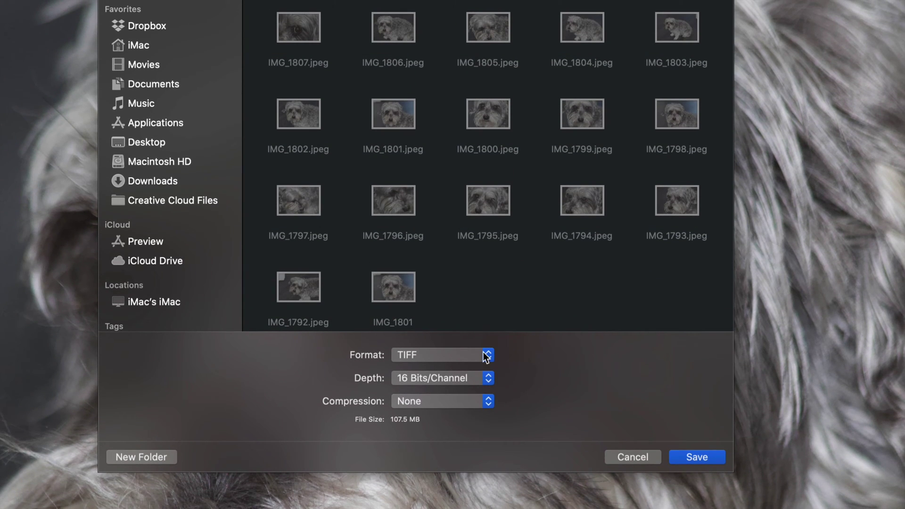
click(488, 356)
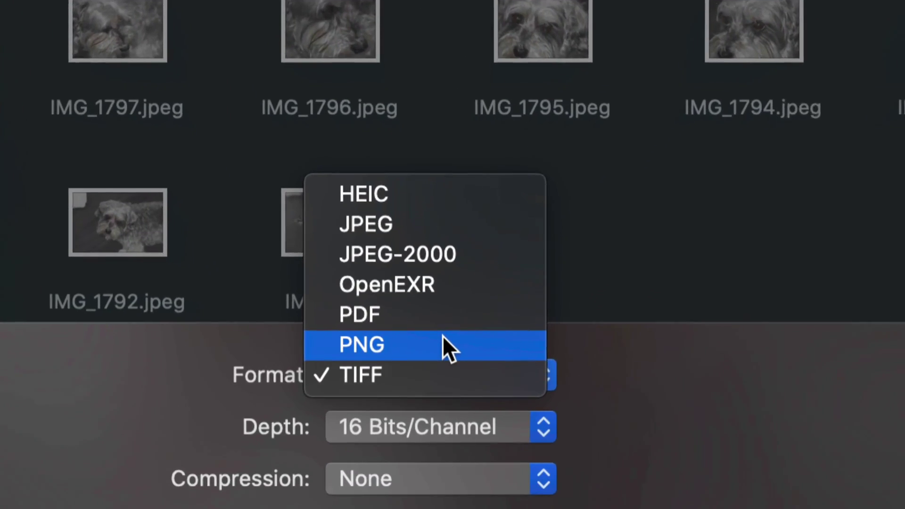
click(423, 343)
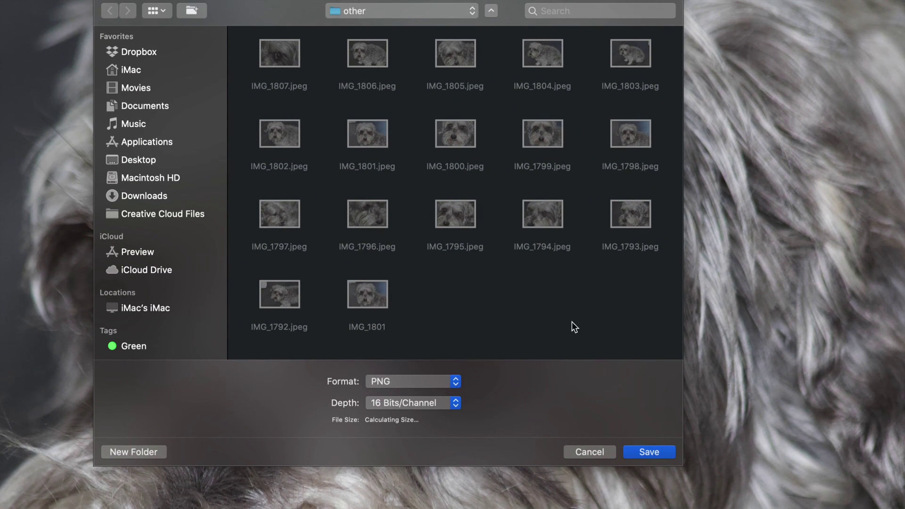
click(648, 451)
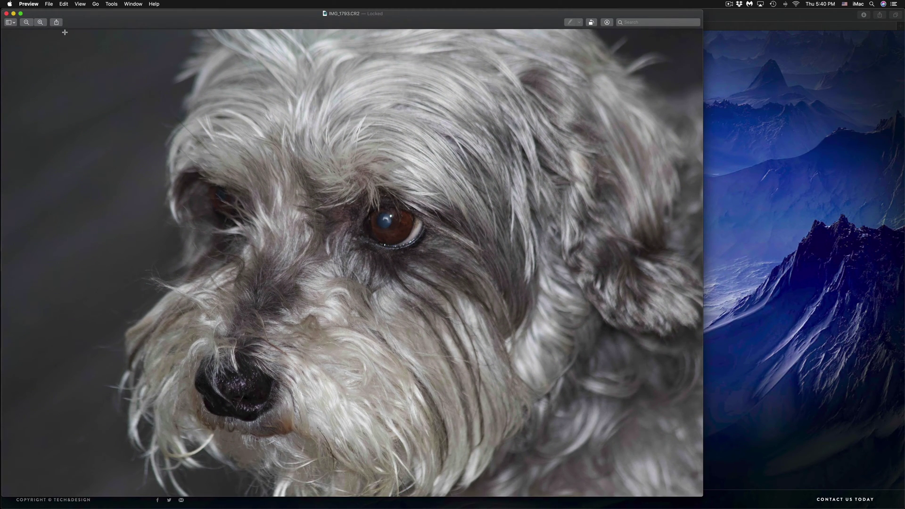
Start another export of IMG_1793.CR2 to the "other" folder with PDF as the format.
click(49, 4)
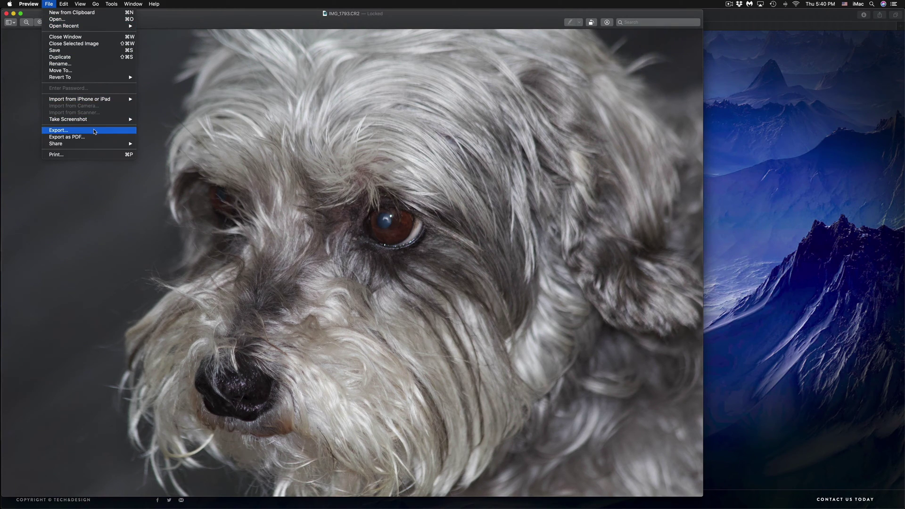
click(58, 131)
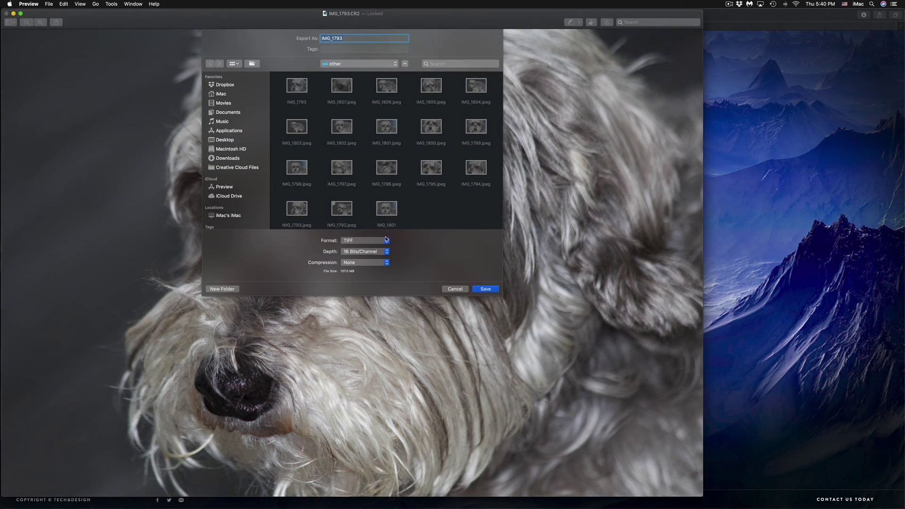
click(364, 241)
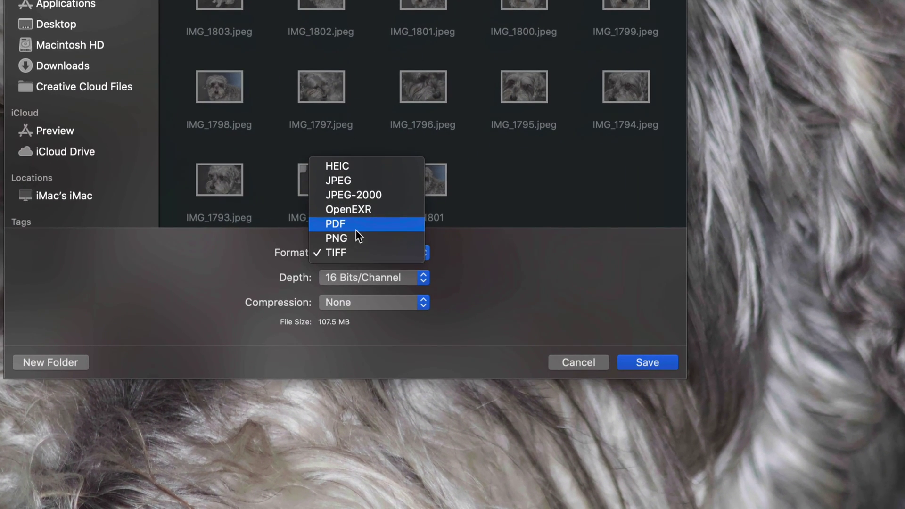
click(338, 223)
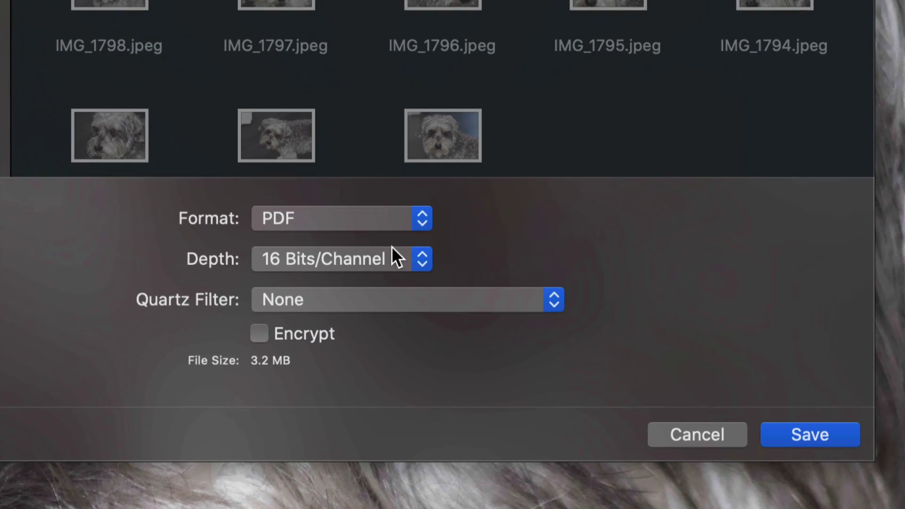
Try the 8 Bits/Channel depth for the PDF export and set it back to 16 Bits/Channel.
click(416, 259)
click(357, 259)
click(393, 259)
click(367, 236)
click(371, 255)
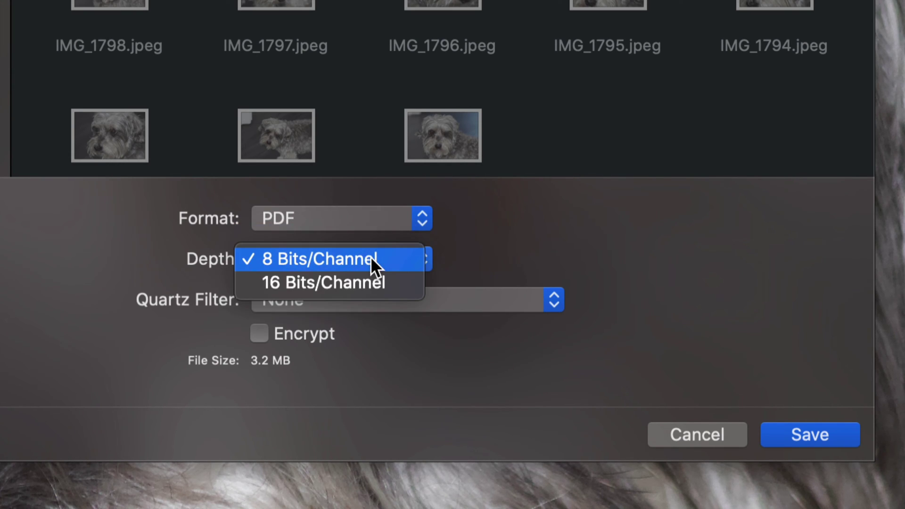
click(368, 275)
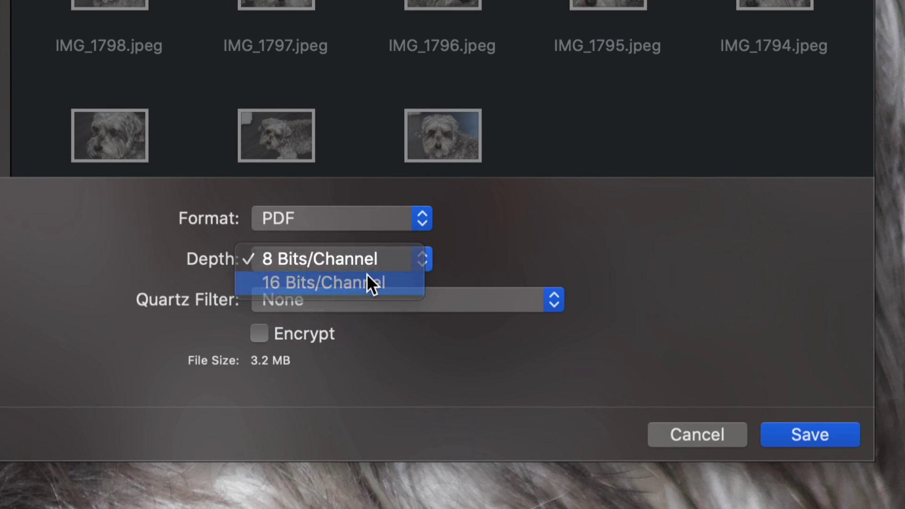
Review the Quartz filter choices, leave the filter at None, and save the PDF.
click(465, 307)
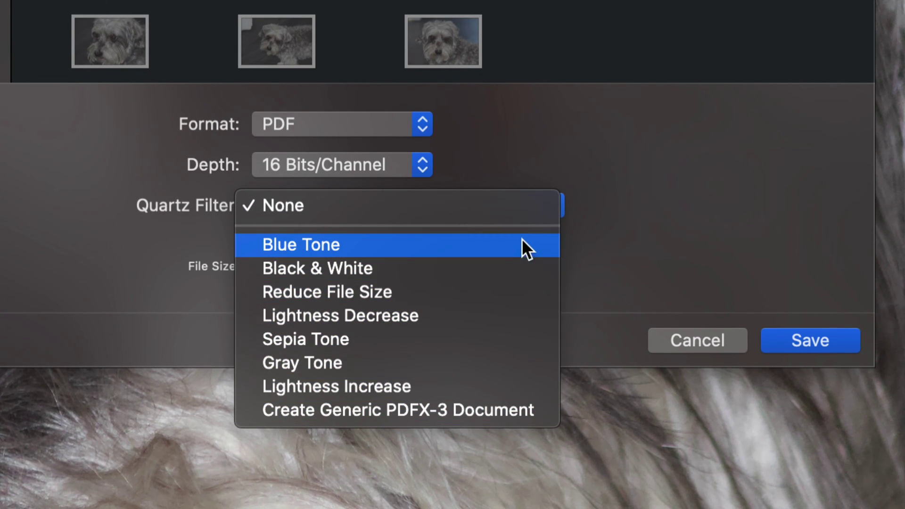
click(661, 238)
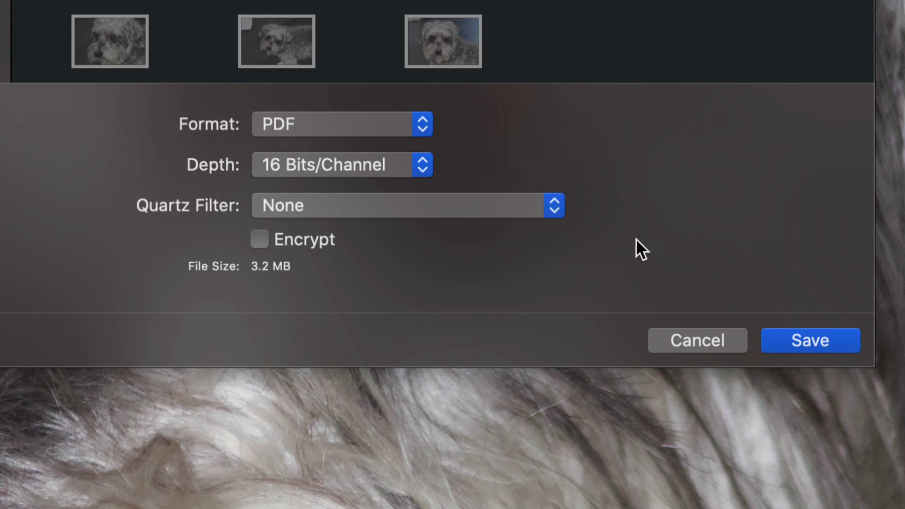
click(807, 332)
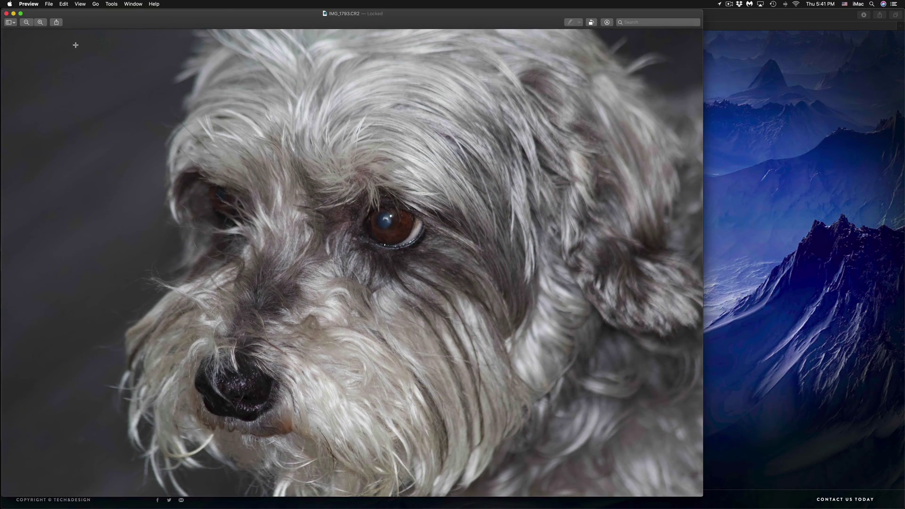
Export IMG_1793.CR2 to the "other" folder as an uncompressed TIFF at 16 Bits/Channel.
click(49, 4)
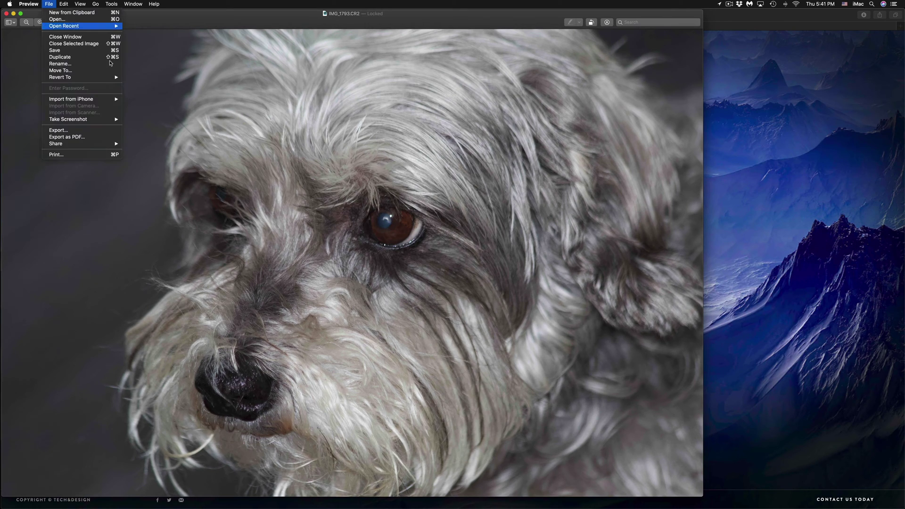
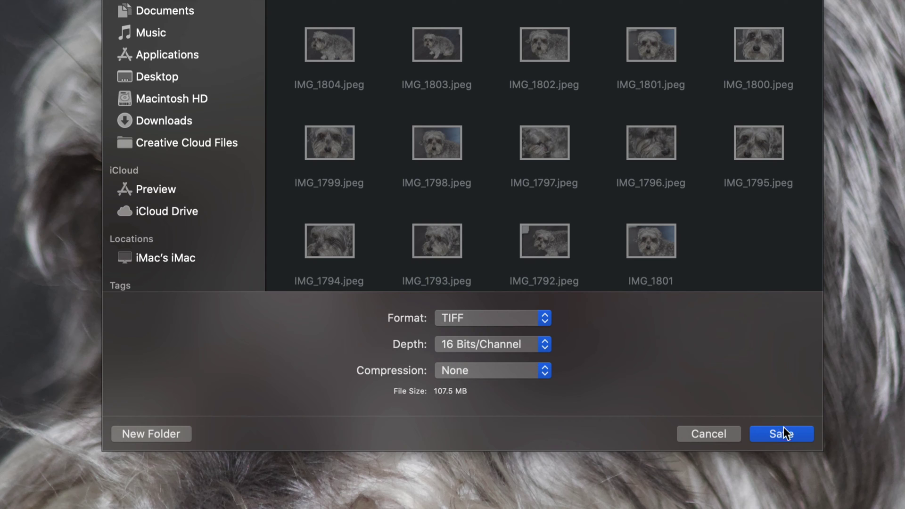
click(782, 434)
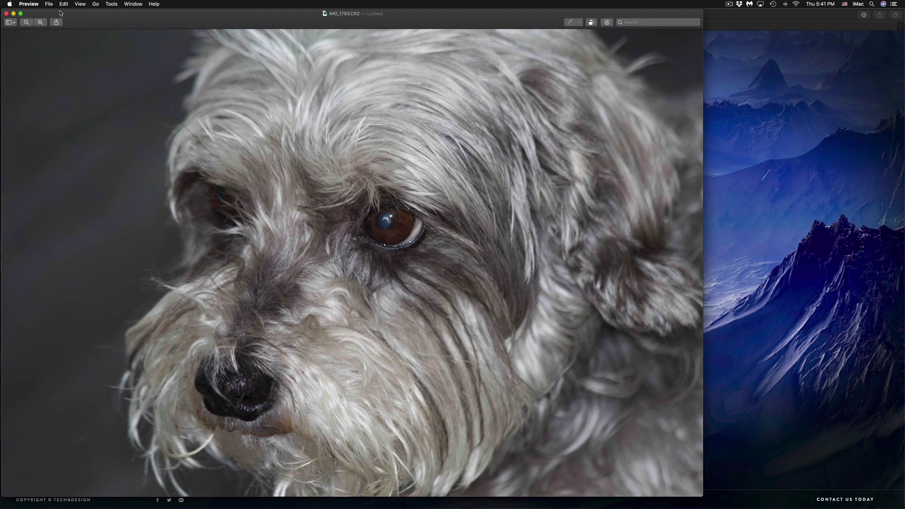
Export IMG_1793.CR2 to the "other" folder in OpenEXR format at 8 Bits/Channel.
click(48, 4)
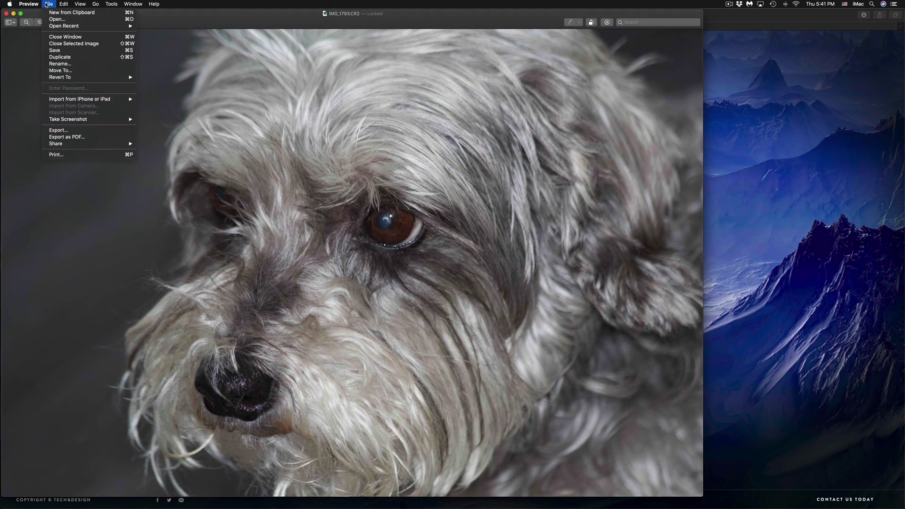
click(61, 130)
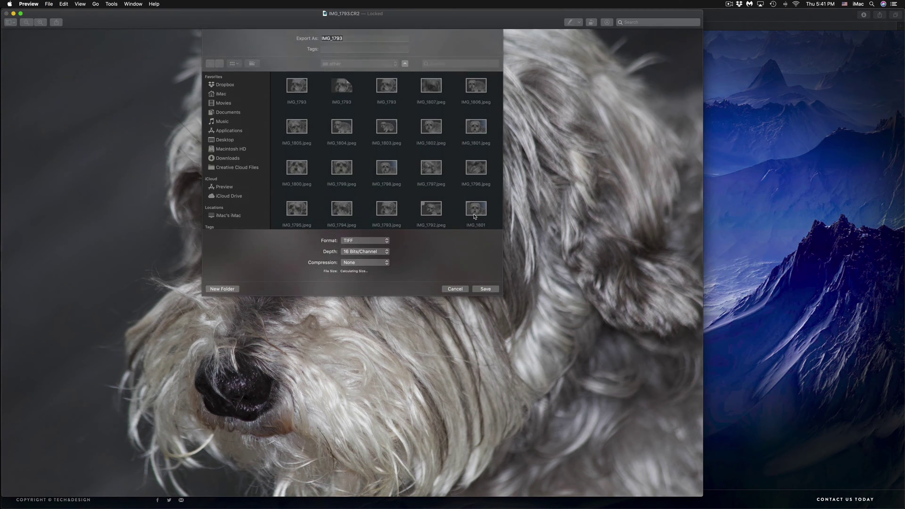
click(387, 241)
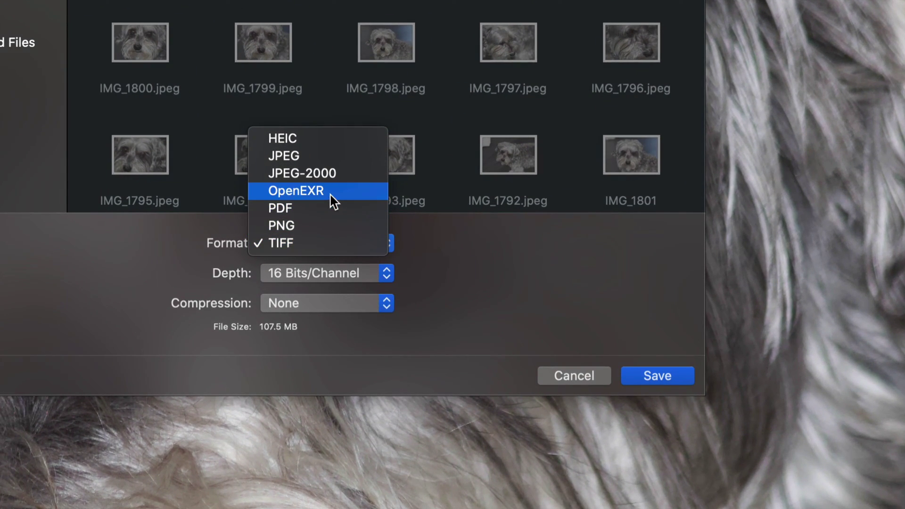
click(331, 195)
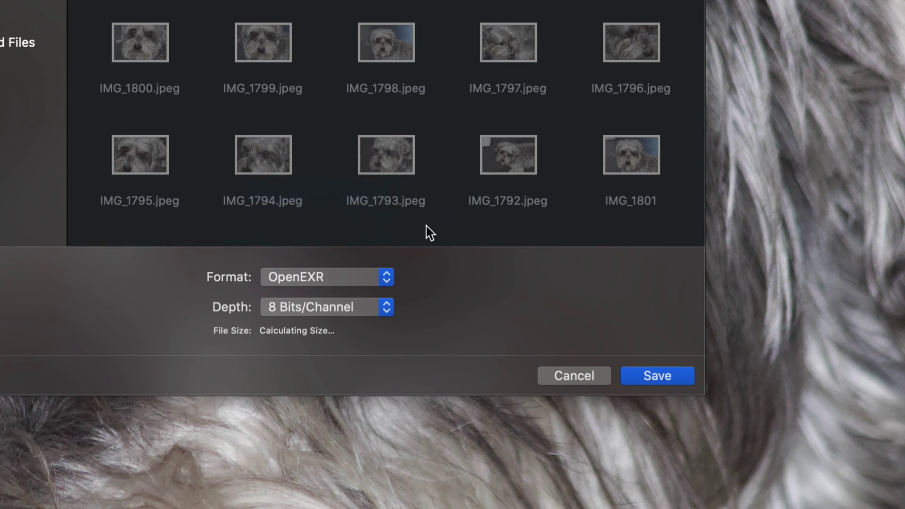
click(665, 384)
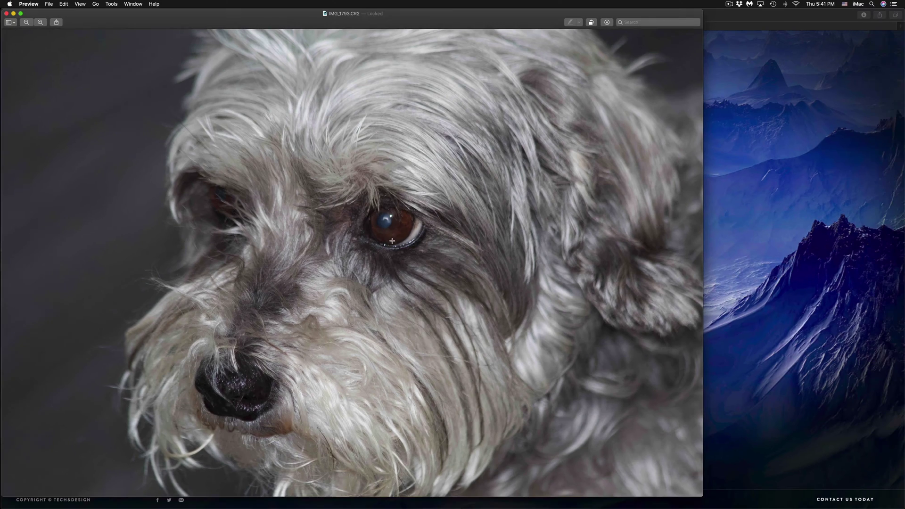
Export IMG_1793.CR2 to the "other" folder as JPEG-2000 at 8 Bits/Channel with the quality set to Lossless.
click(49, 4)
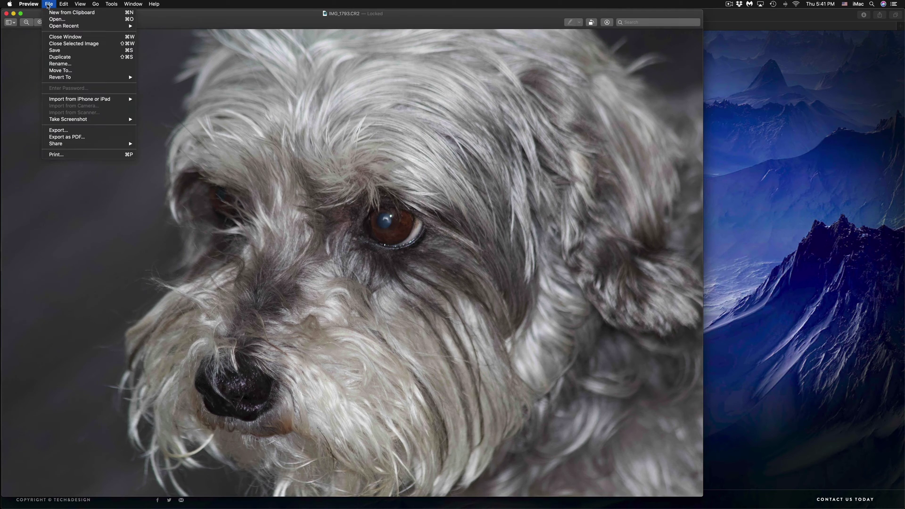
click(90, 130)
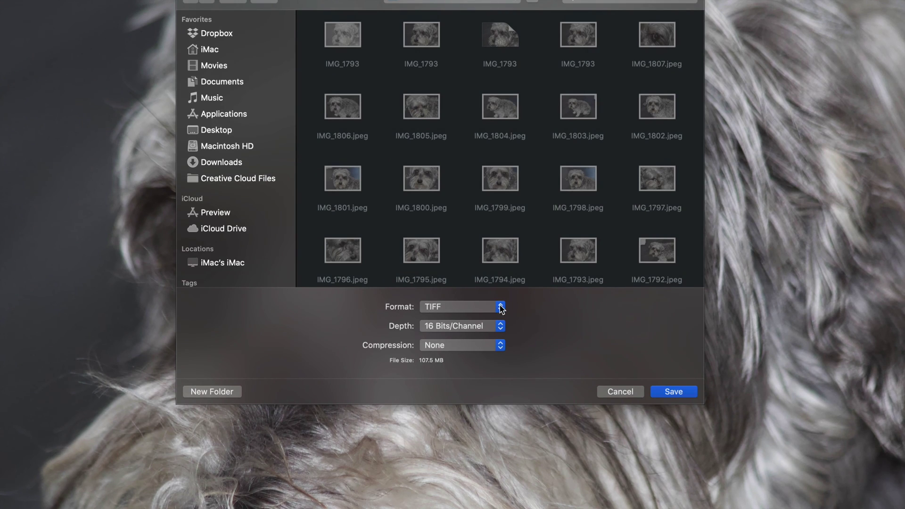
click(501, 309)
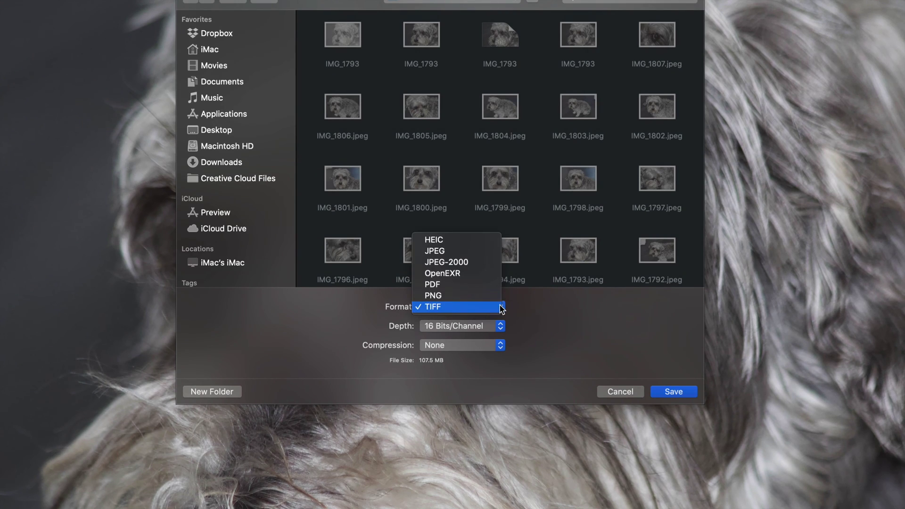
click(472, 265)
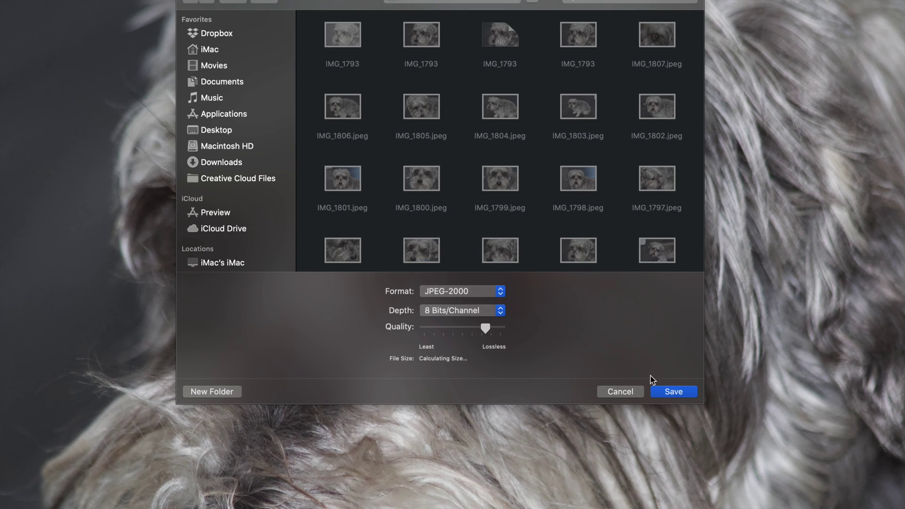
drag(486, 328, 541, 332)
click(674, 392)
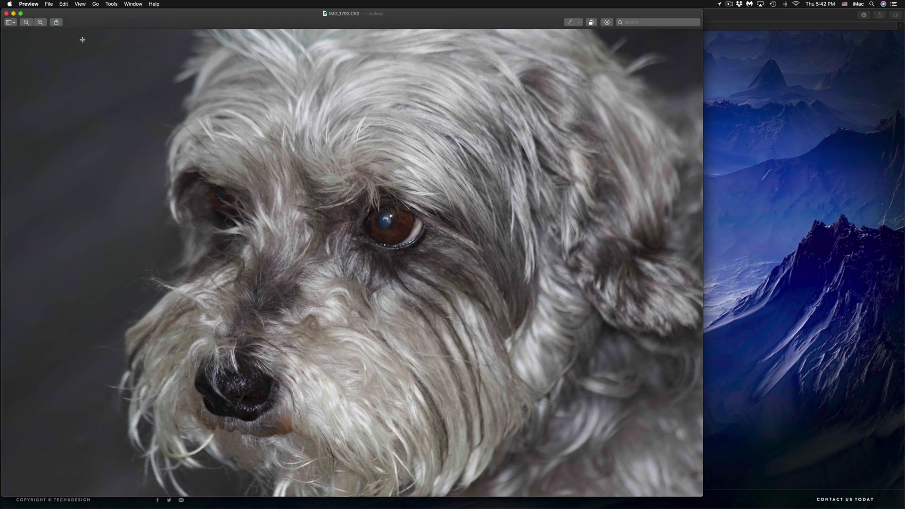
Export IMG_1793.CR2 to the "other" folder in HEIC format with the quality raised to the maximum.
click(47, 4)
click(71, 131)
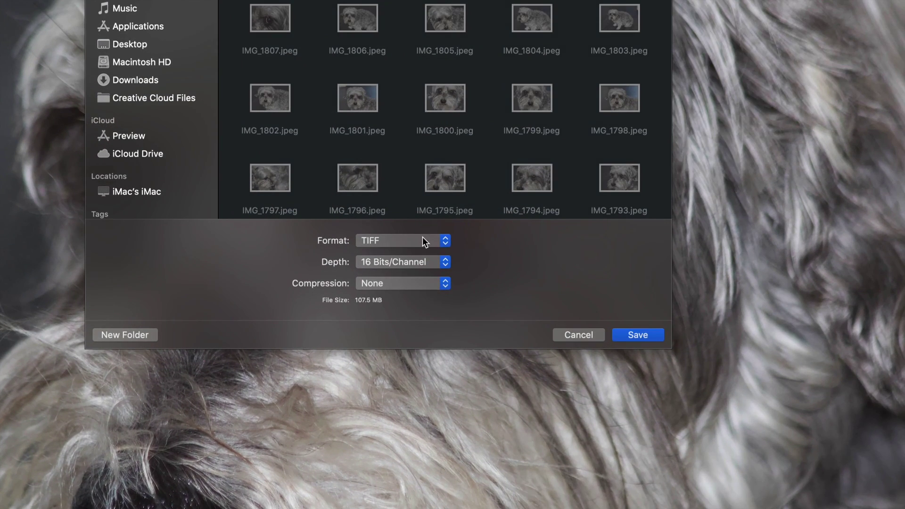
click(423, 239)
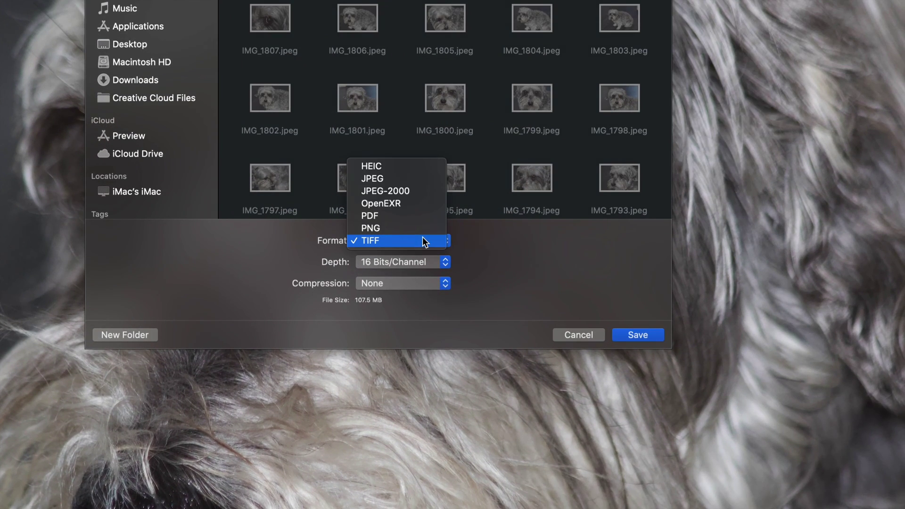
click(396, 166)
drag(429, 263, 516, 262)
click(639, 334)
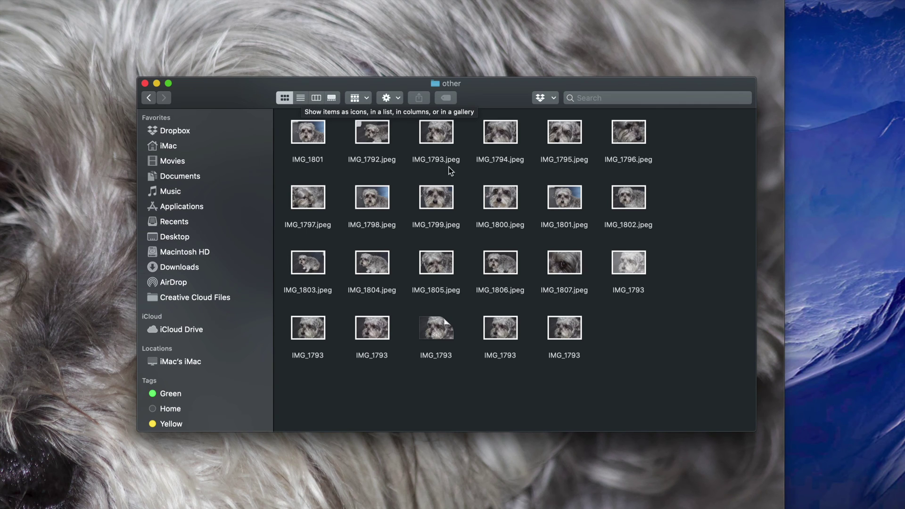
Compare the sizes and kinds of the exported files in a list view of the "other" folder, and switch to the Safari window.
click(300, 98)
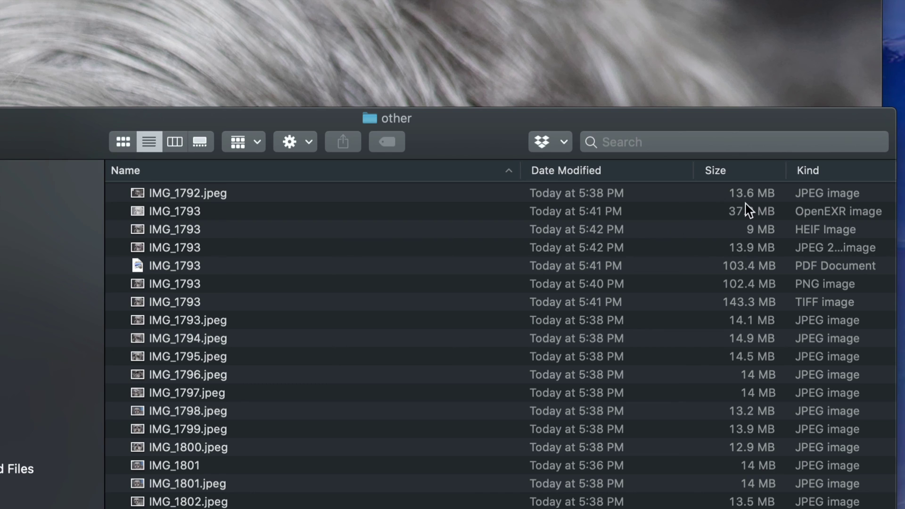
click(121, 140)
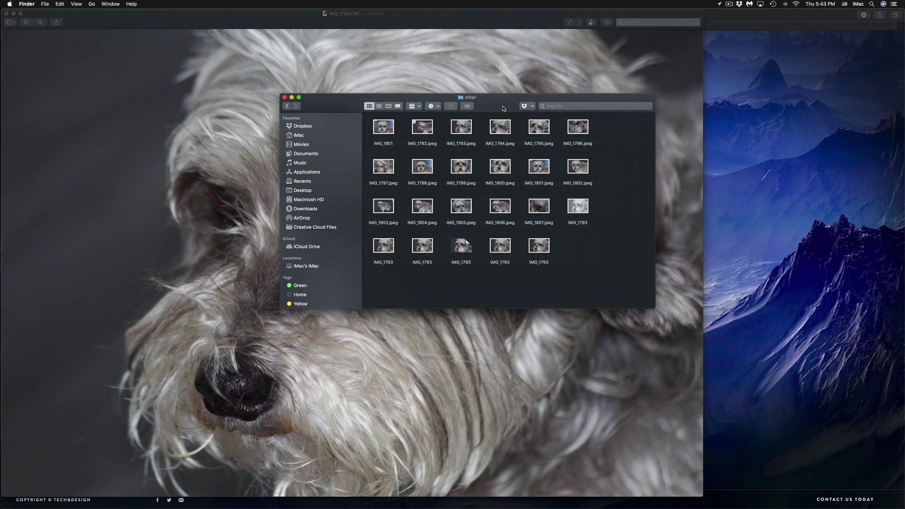
click(122, 85)
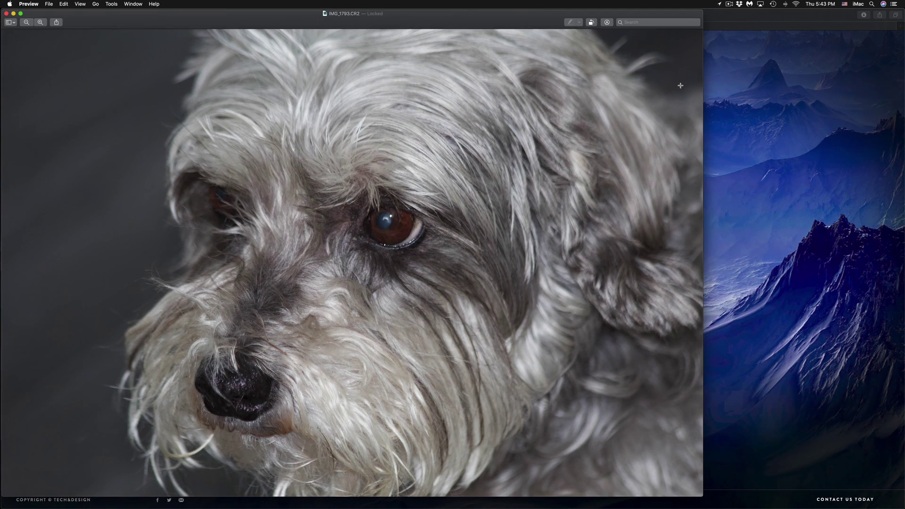
click(801, 139)
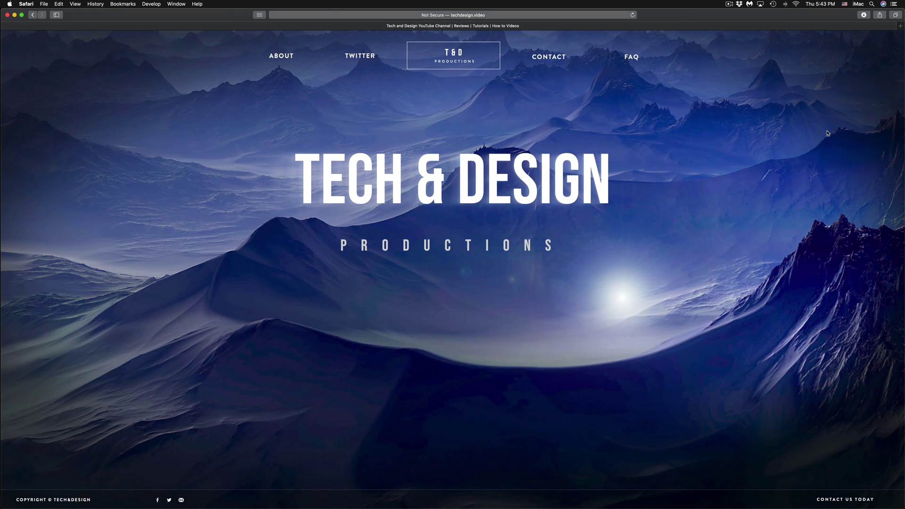